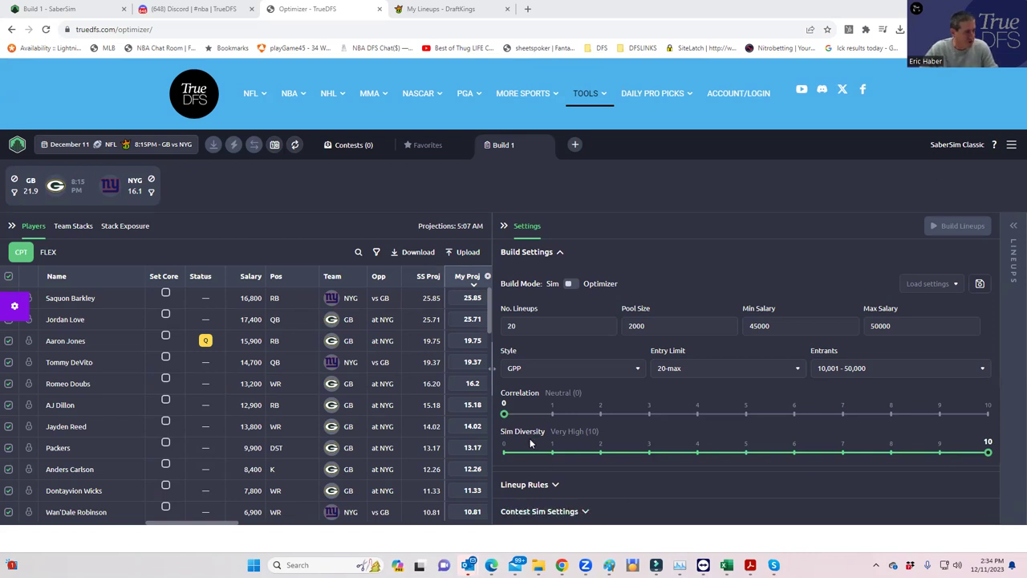
Step: Widen the player table to expose the value and ownership columns and view the FLEX projections
left_click_drag(493, 371, 746, 356)
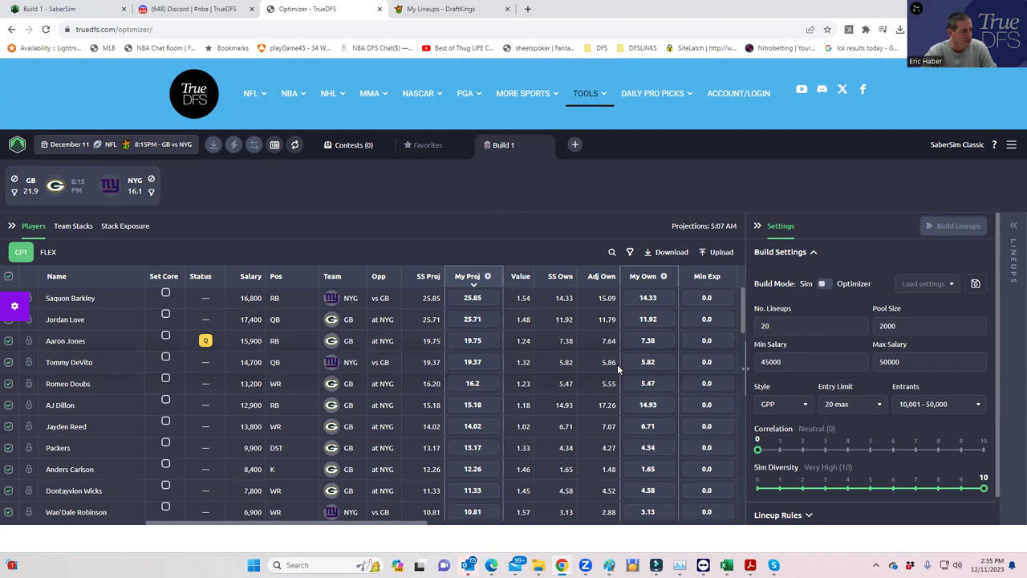
left_click(45, 254)
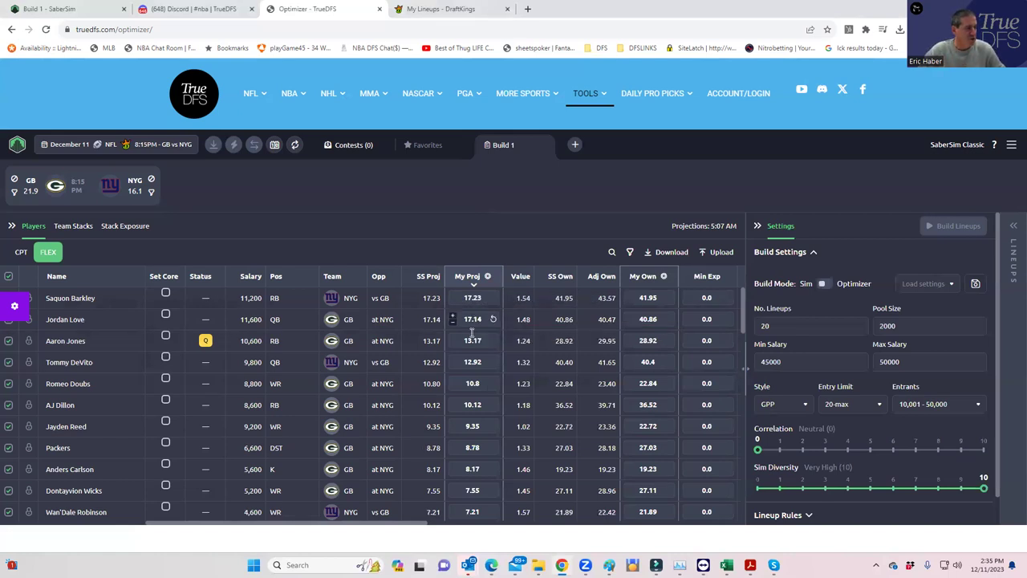
Step: Export the DraftKings LATE GAME player projections from the TrueDFS NFL Showdown Projections page as a CSV file
mouse_move(296, 104)
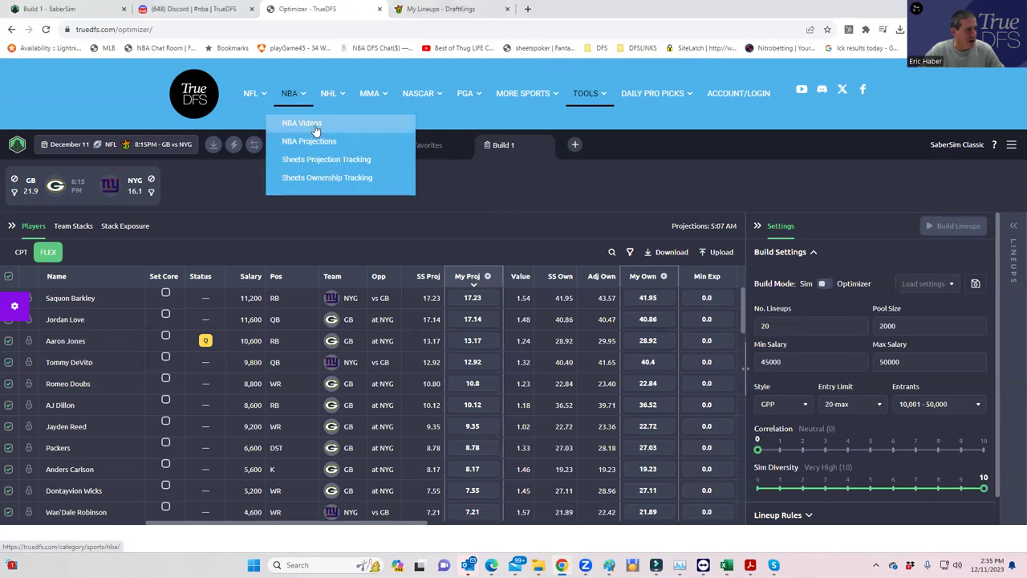
mouse_move(250, 96)
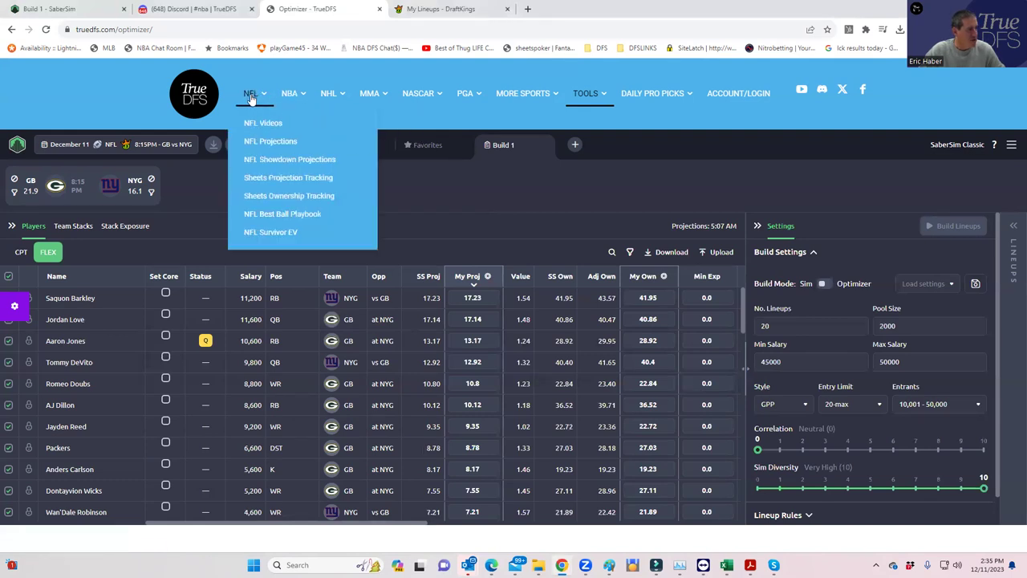
left_click(272, 142)
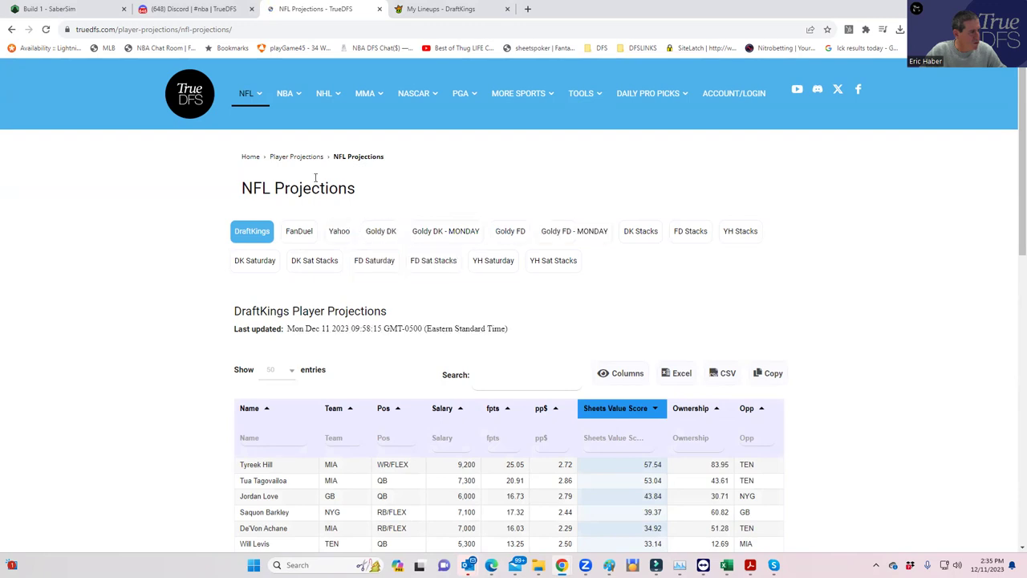
mouse_move(251, 107)
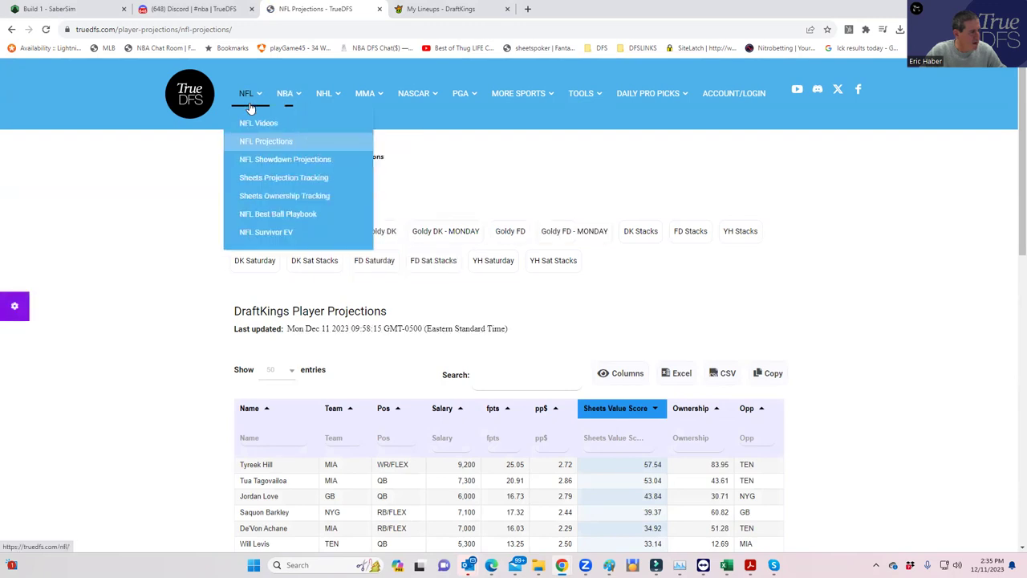
left_click(266, 162)
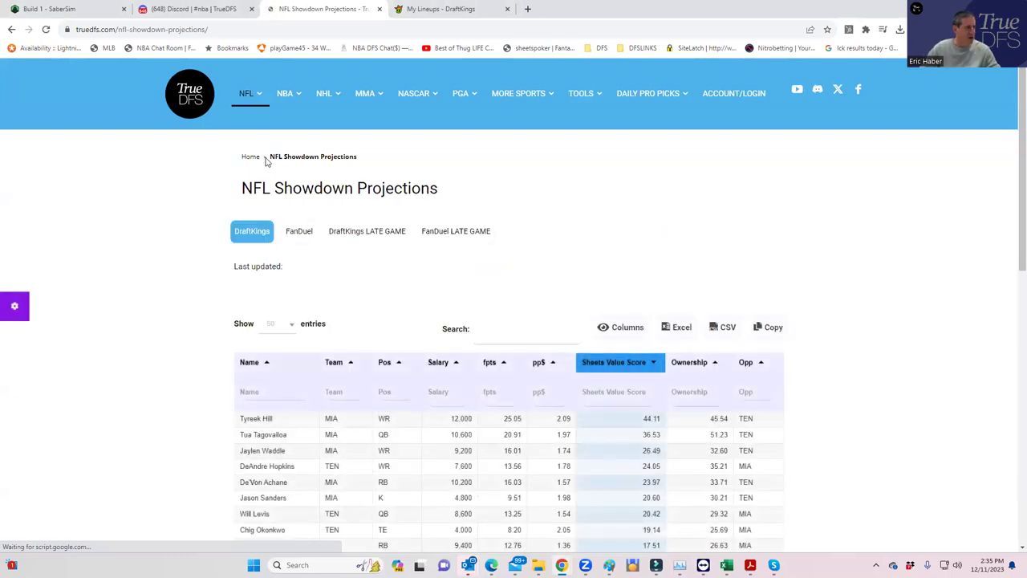
left_click(356, 238)
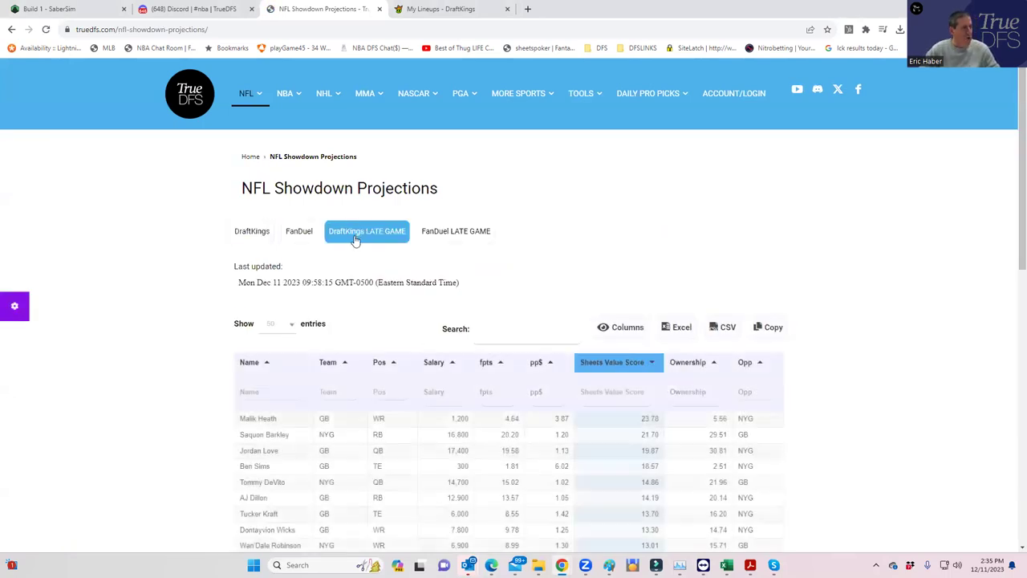
left_click(721, 330)
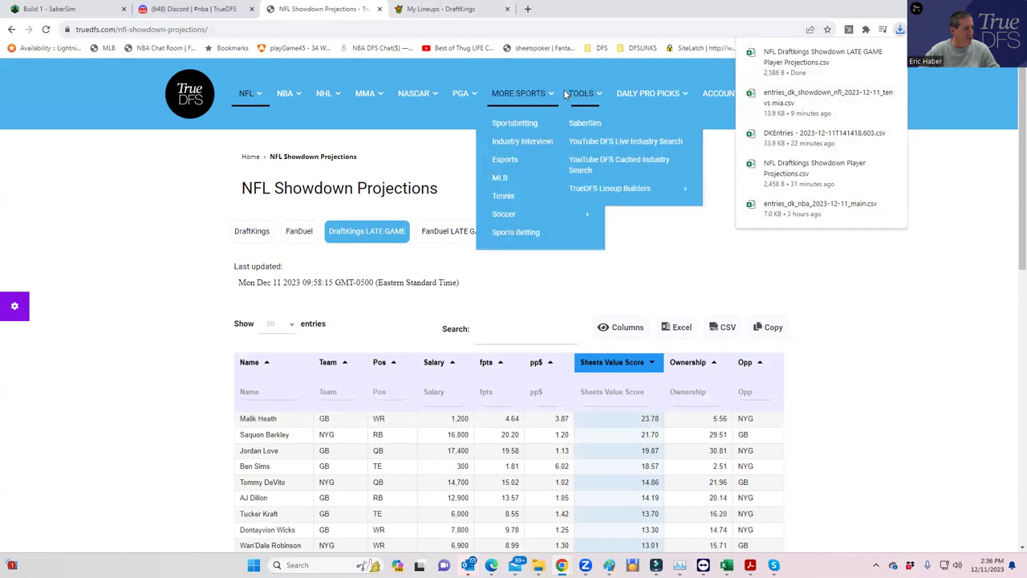
Step: Reopen the SaberSim optimizer and load the December 11 GB vs NYG DraftKings showdown slate
left_click(589, 126)
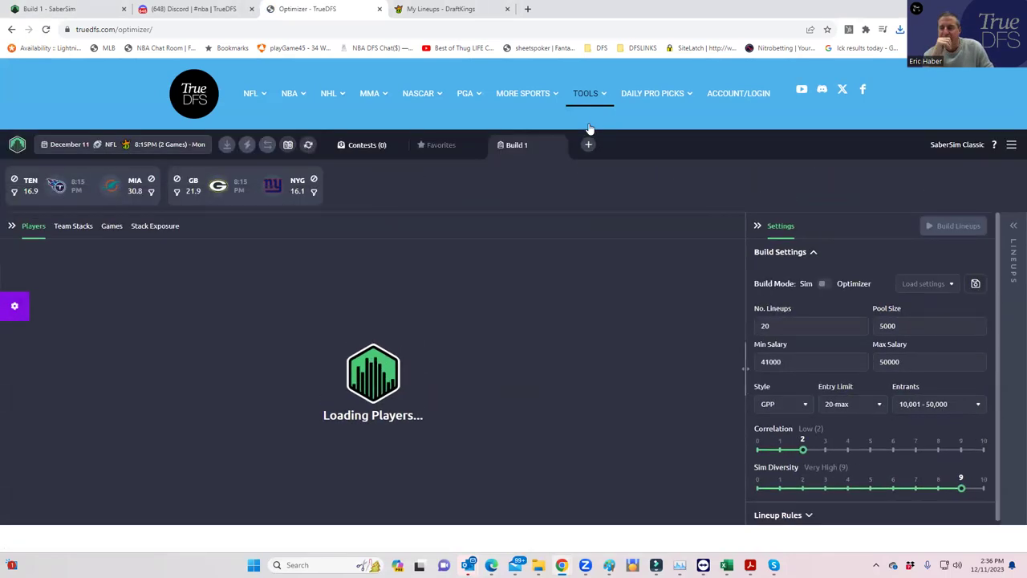
left_click(175, 144)
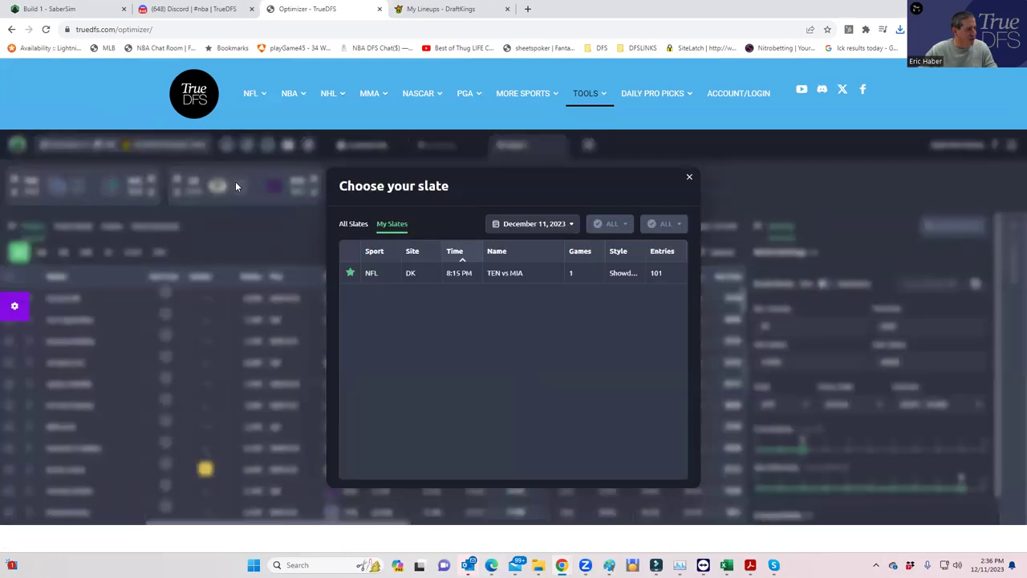
left_click(355, 225)
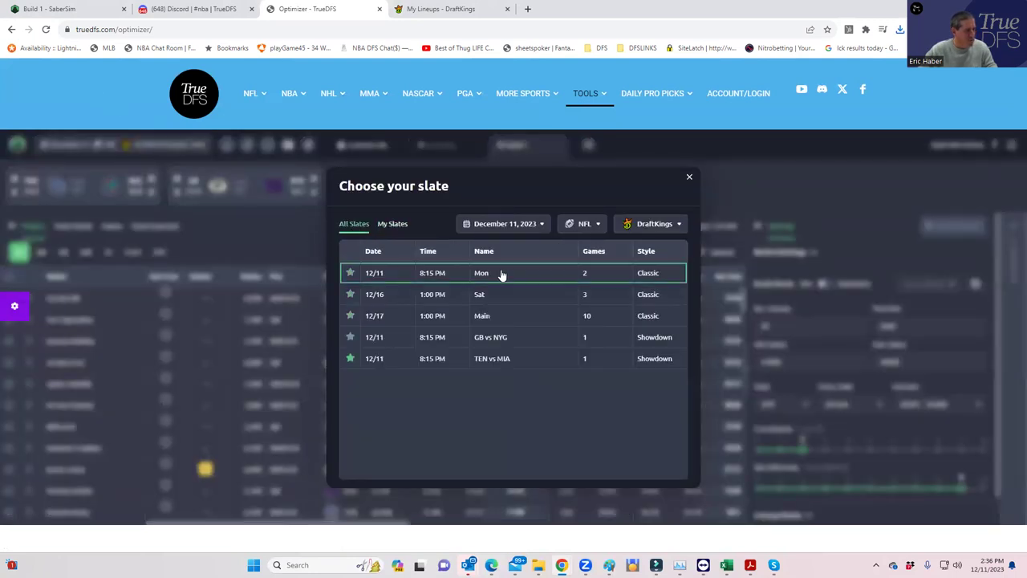
left_click(481, 336)
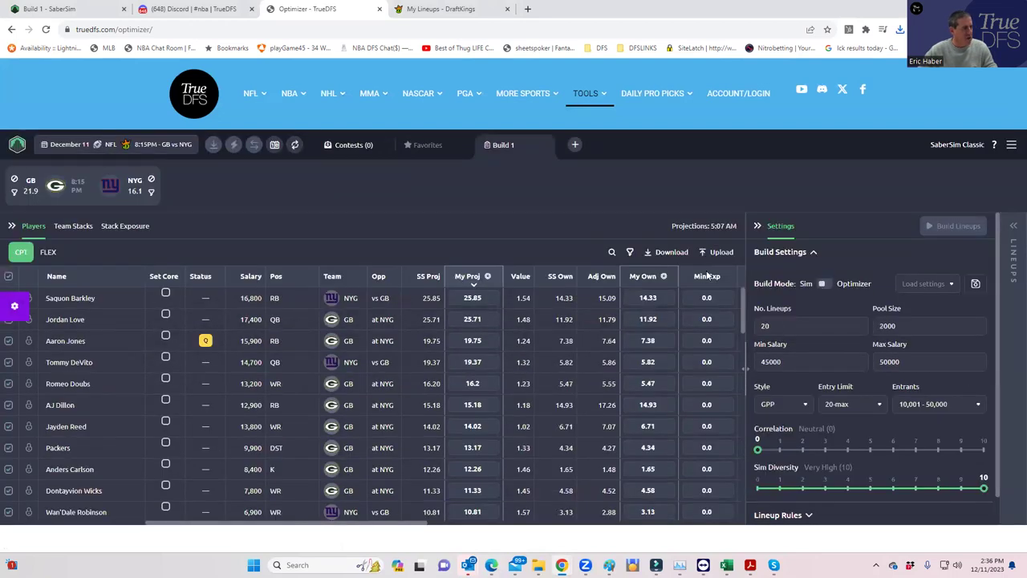
Step: Upload the "NFL Draftkings Showdown LATE GAME Player Projections" CSV as custom player data and save it
left_click(713, 255)
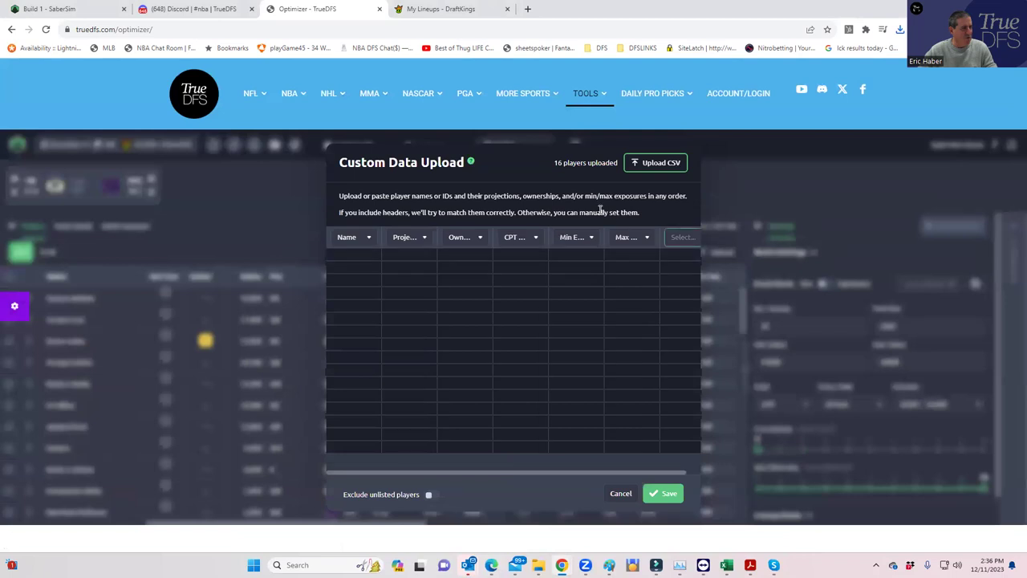
left_click(639, 165)
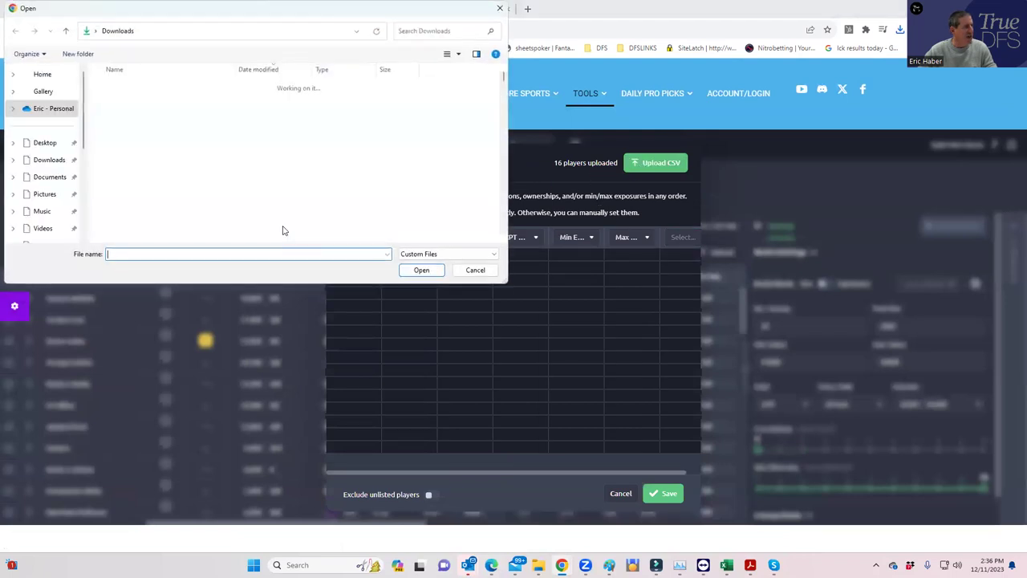
left_click(191, 103)
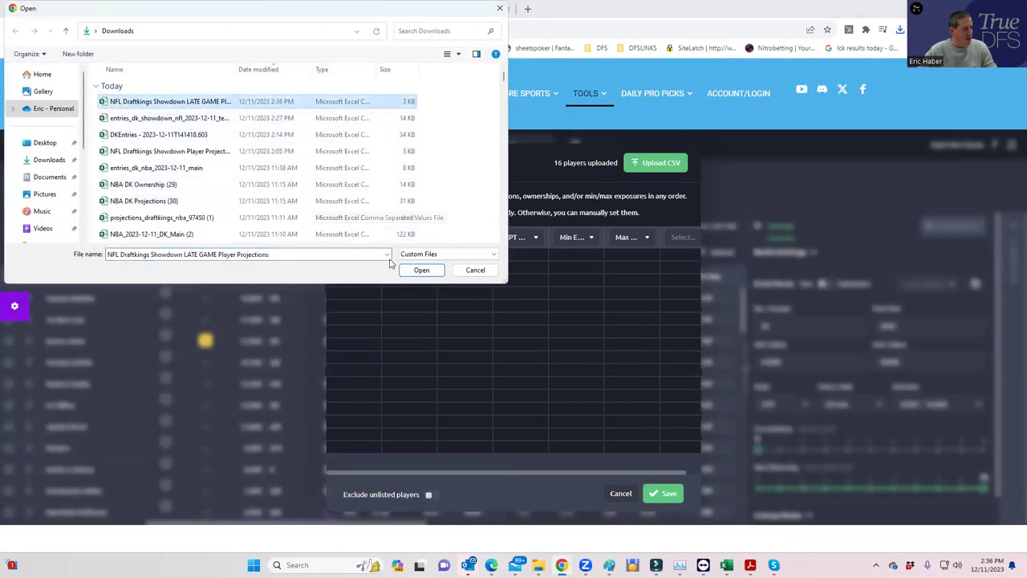
left_click(409, 275)
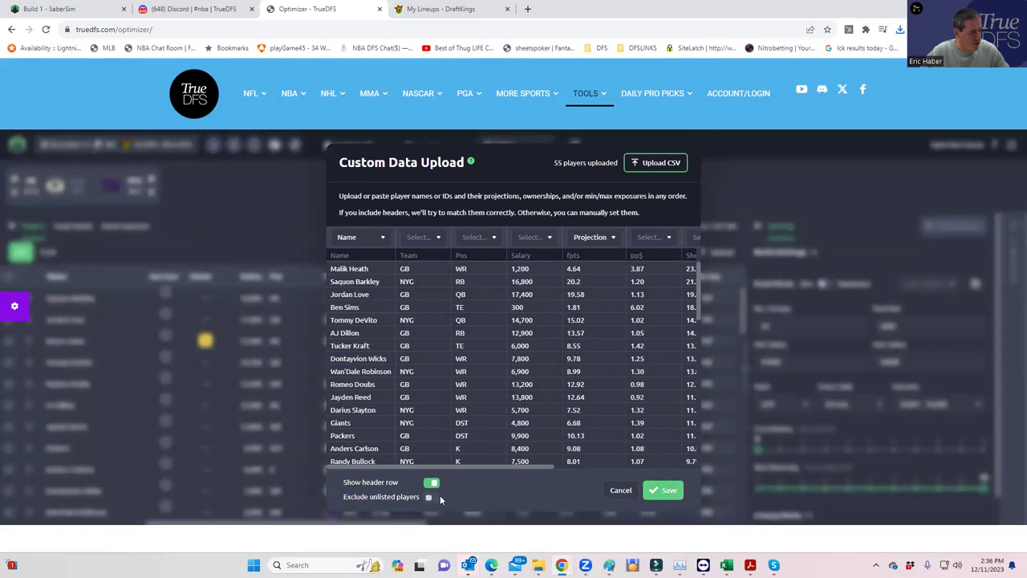
left_click(658, 490)
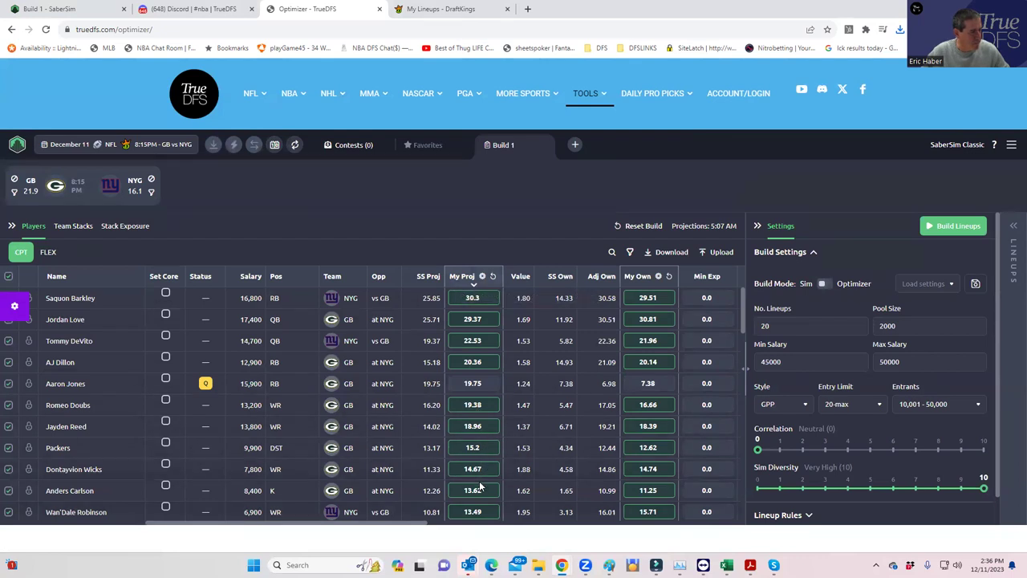
Step: Lower the captain projections of running backs Aaron Jones and Eric Gray
left_click(452, 388)
scroll(488, 405, "down", 3)
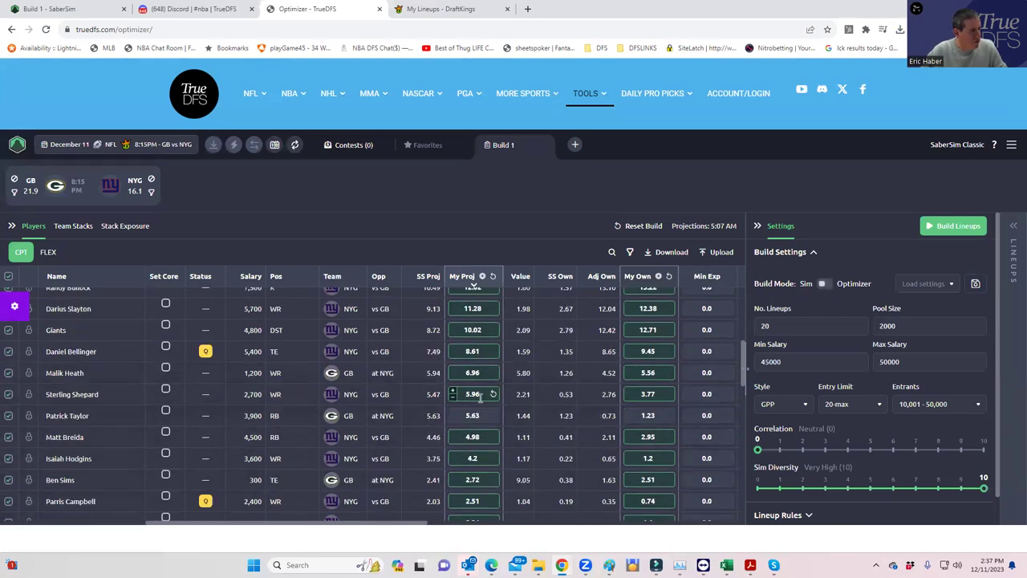
scroll(479, 419, "down", 1)
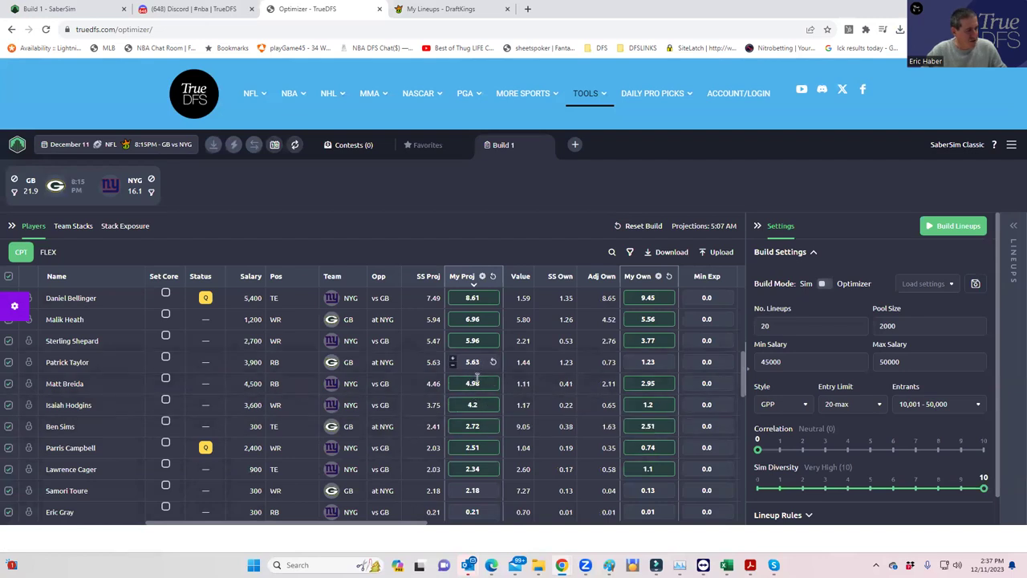
scroll(478, 451, "down", 1)
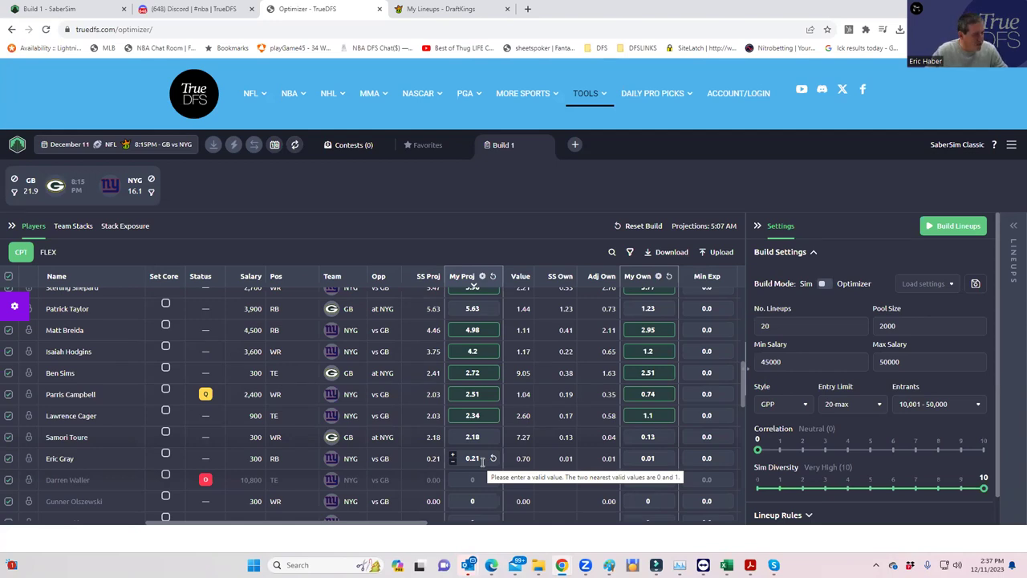
left_click(452, 463)
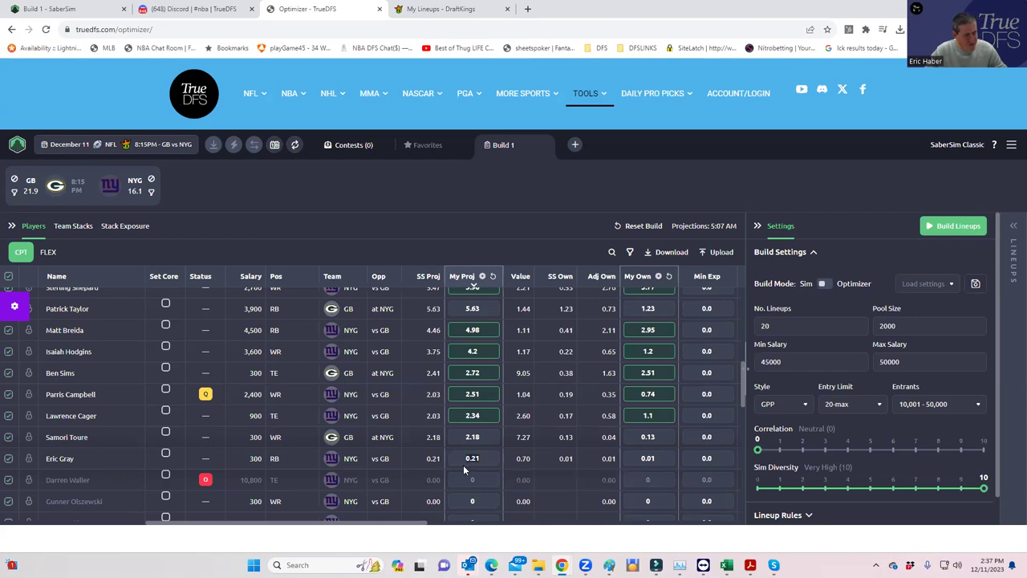
key("Return")
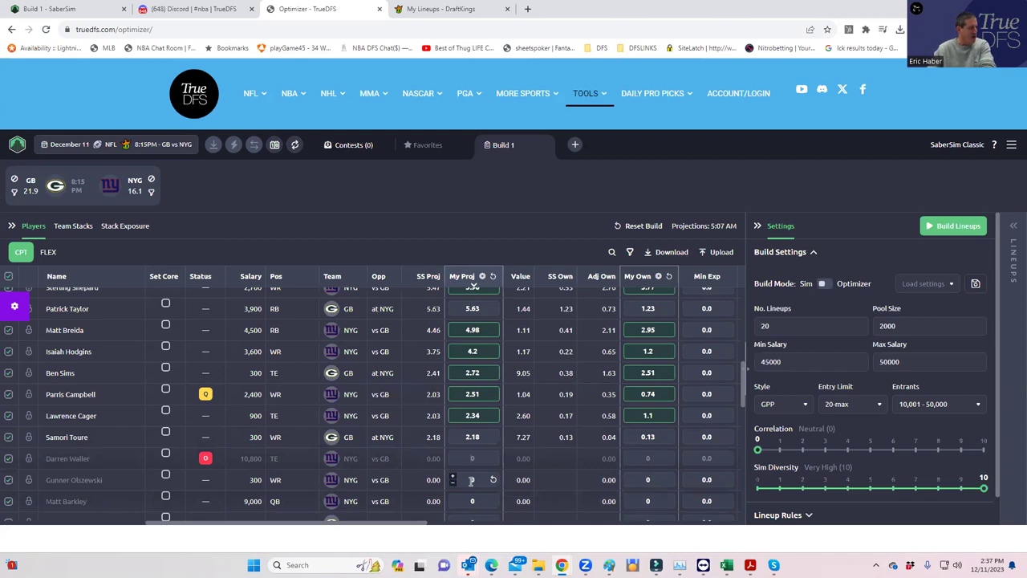
Step: Review the FLEX player pool's projections, searching it for "bell" and clearing the search
scroll(284, 384, "up", 10)
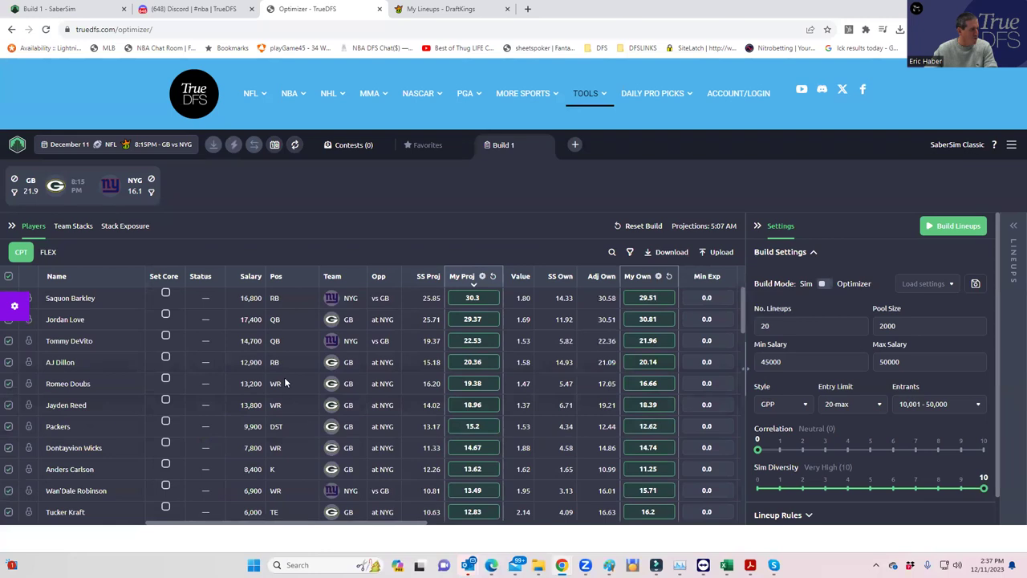
left_click(612, 252)
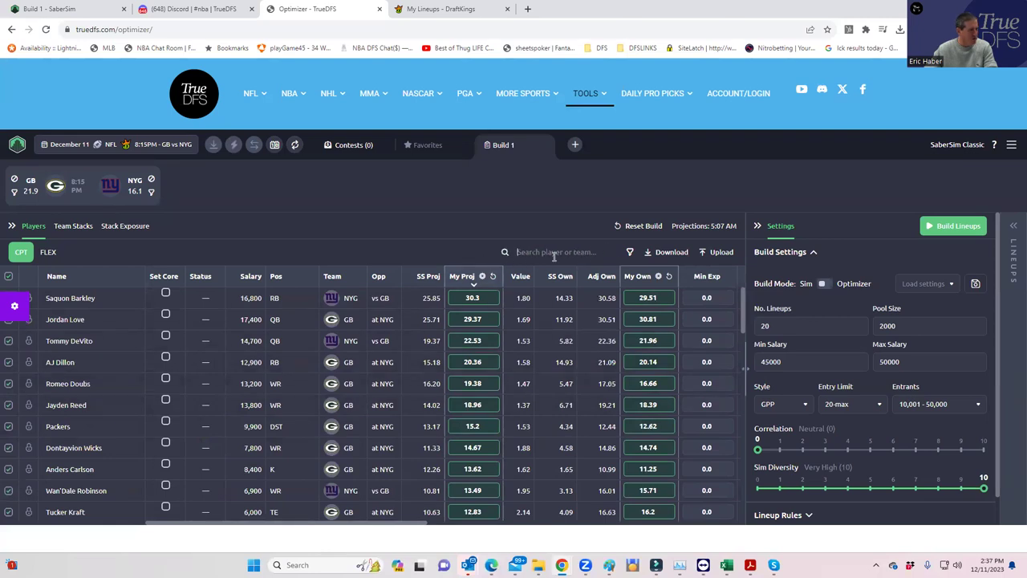
left_click(48, 252)
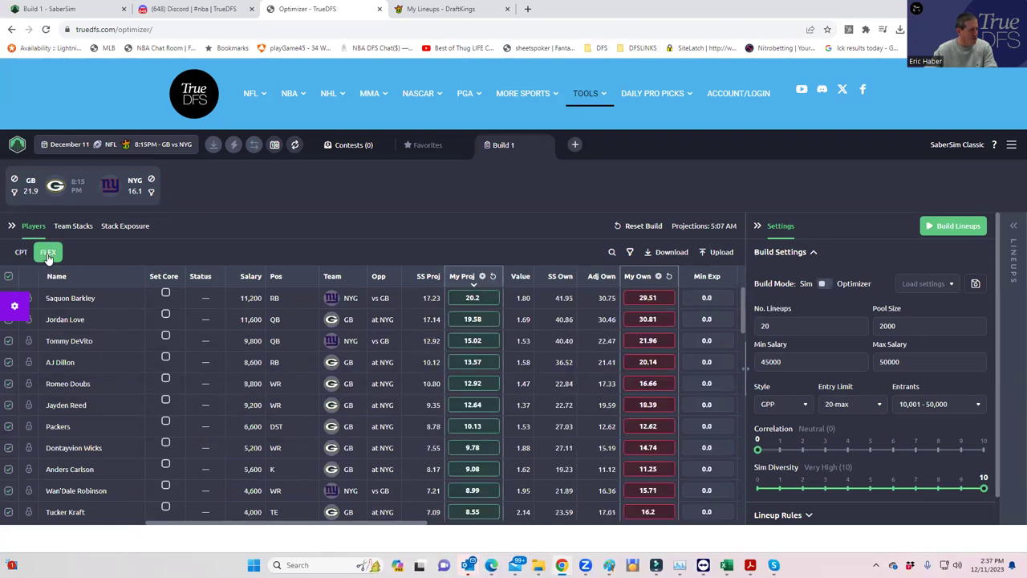
scroll(502, 407, "down", 10)
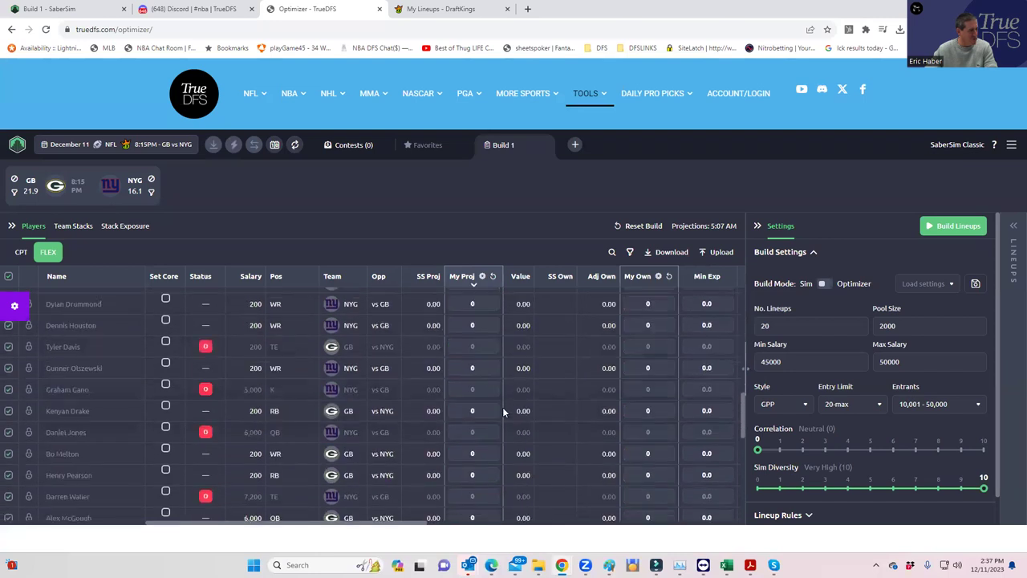
scroll(512, 364, "up", 5)
left_click(612, 252)
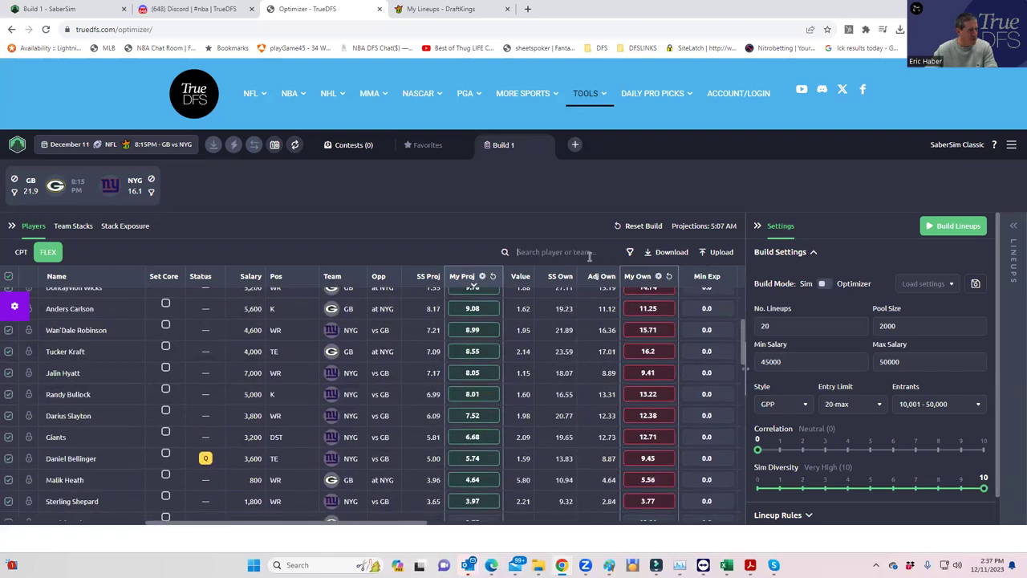
type("bell")
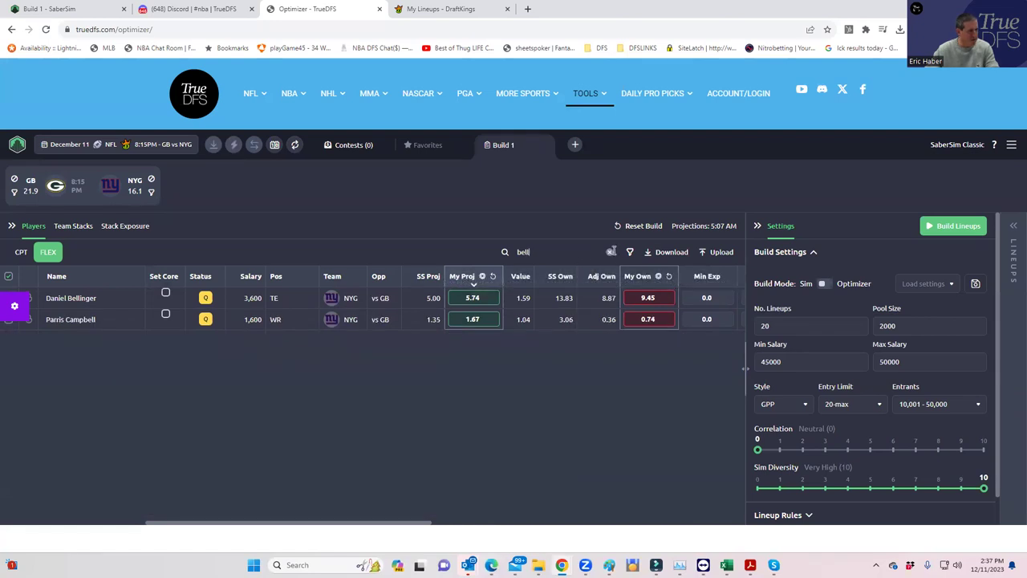
left_click(610, 252)
scroll(502, 377, "down", 10)
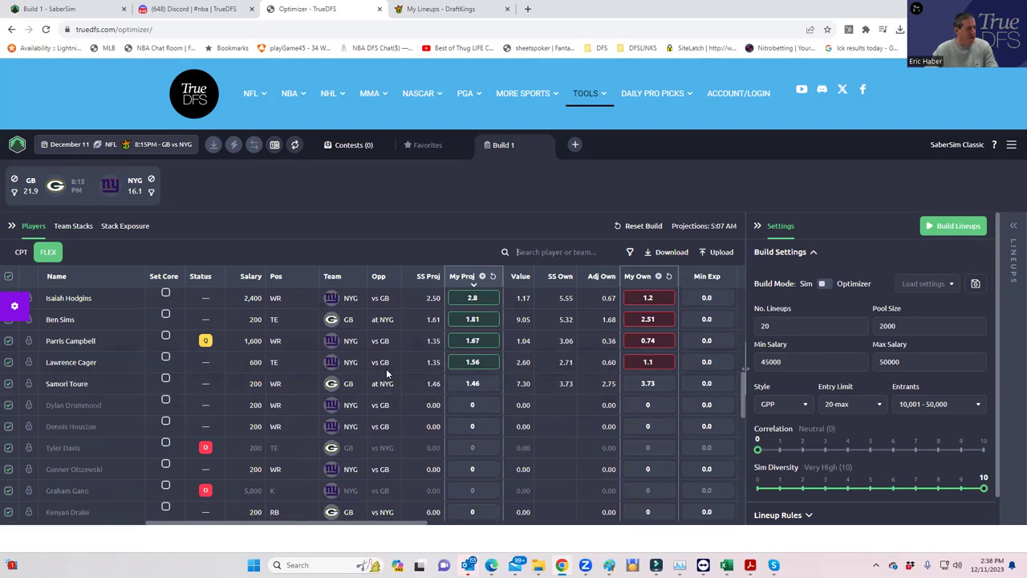
Step: Set the number of lineups to 100 and the pool size to 5000, and build the lineups
left_click(779, 326)
key("BackSpace")
key("BackSpace")
type("50")
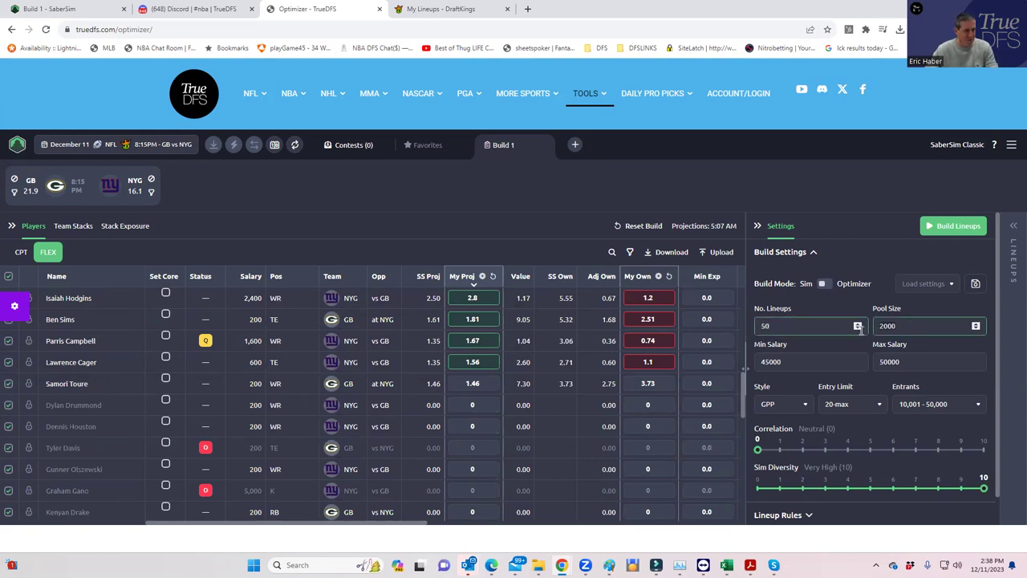
key("BackSpace")
key("BackSpace")
type("100")
key("Tab")
key("BackSpace")
type("500")
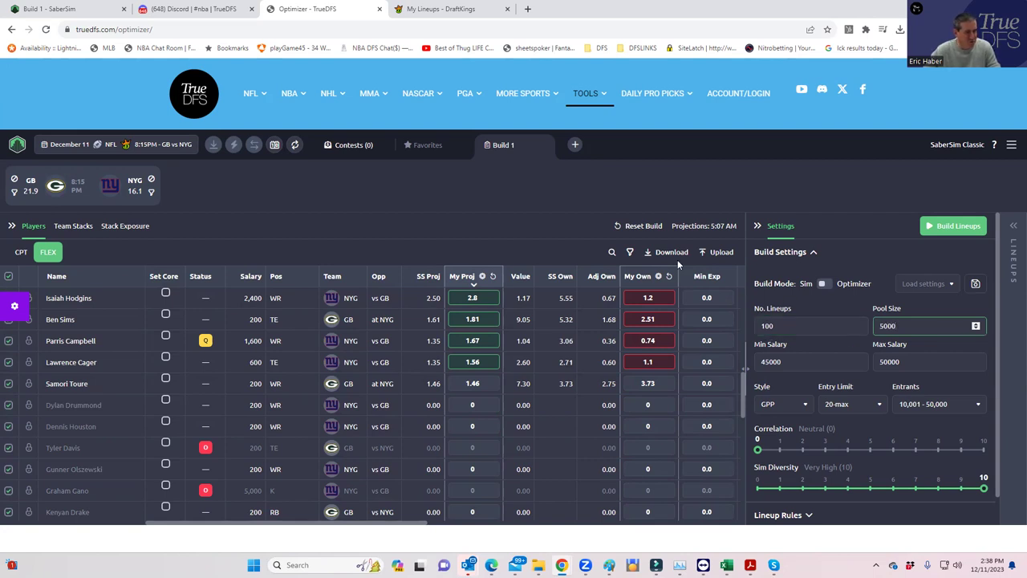
left_click(525, 239)
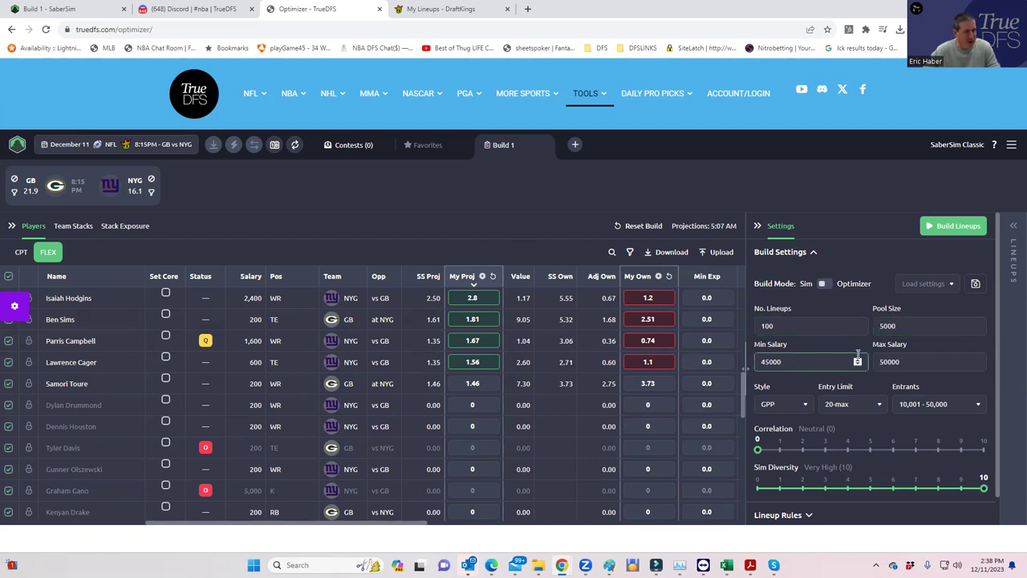
left_click(936, 229)
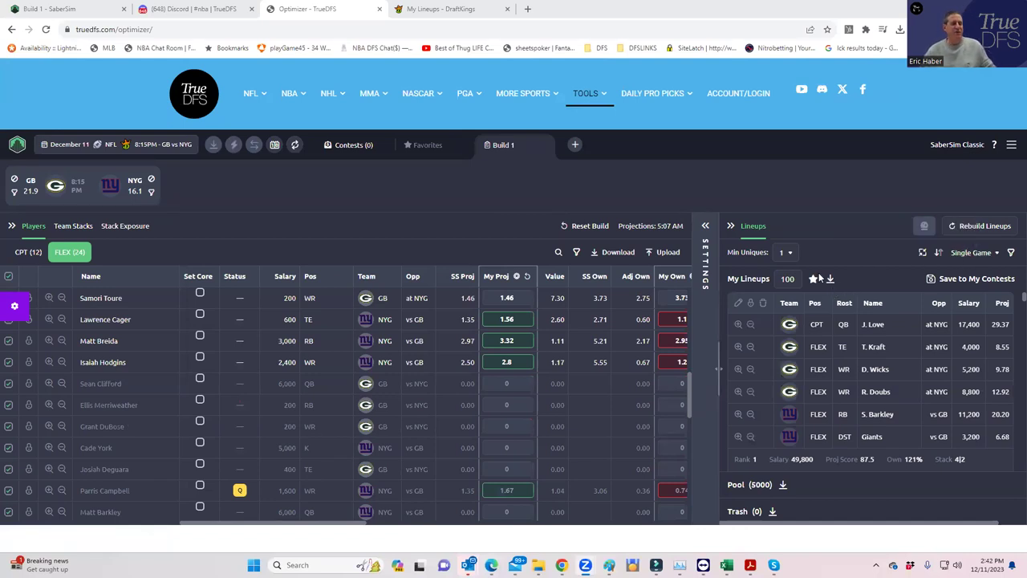
Step: Review the SaberScore options available for sorting the built lineups, leaving the Single Game sort in place
left_click(969, 253)
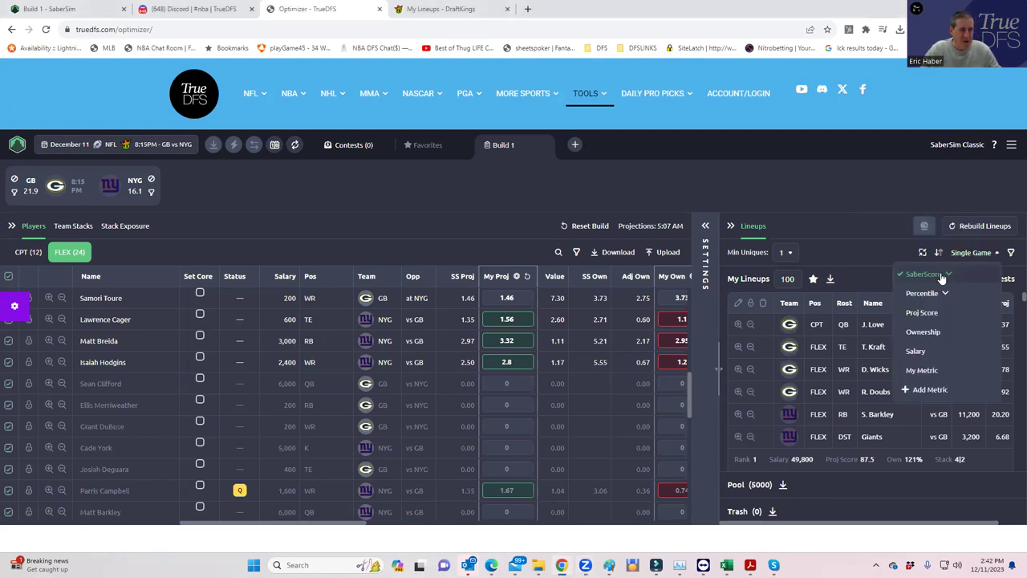
left_click(938, 276)
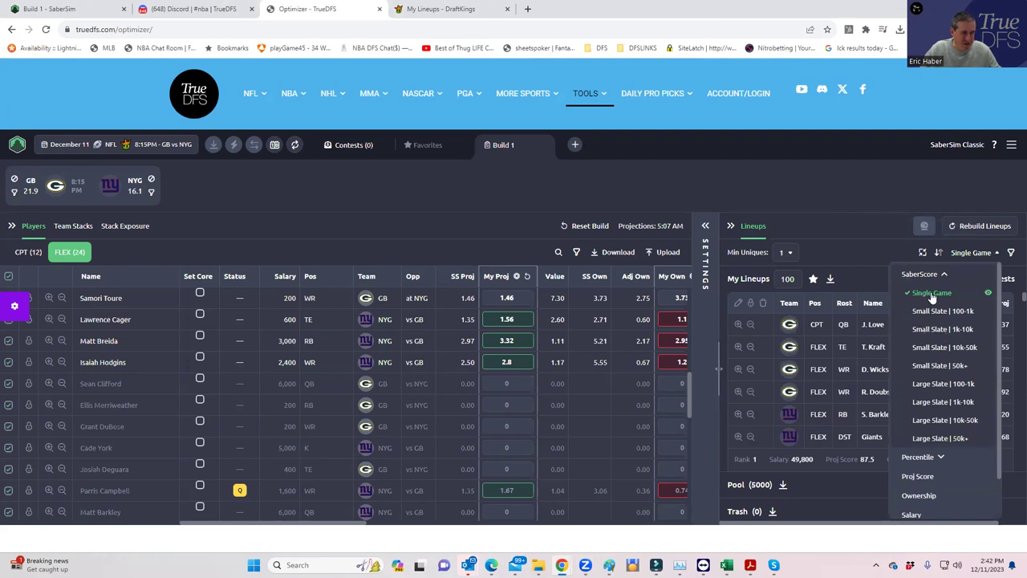
left_click(852, 226)
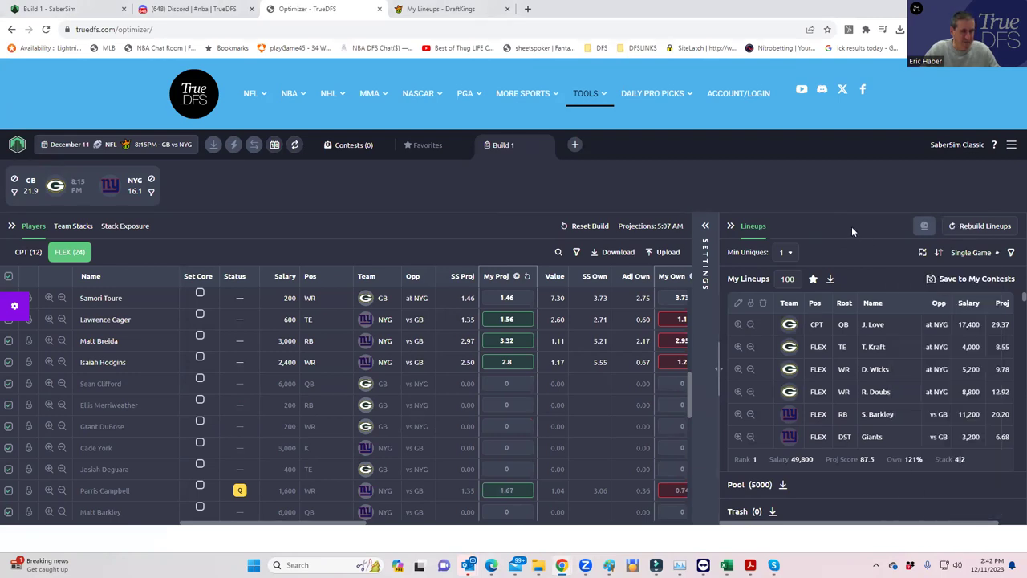
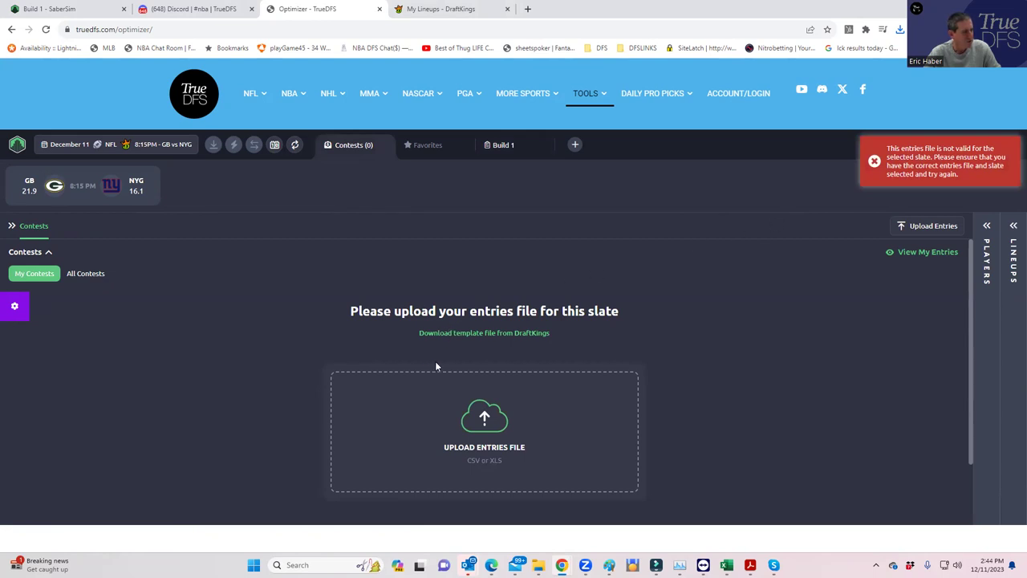
Step: Upload the entries file "DKEntries - 2023-12-11T144421.360" for the GB vs NYG slate
left_click(486, 335)
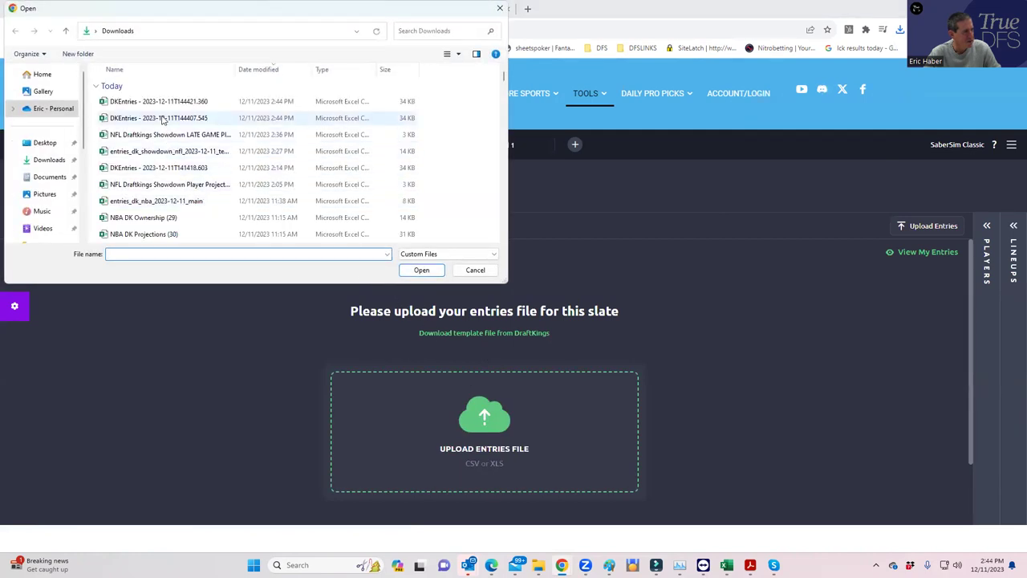
left_click(164, 102)
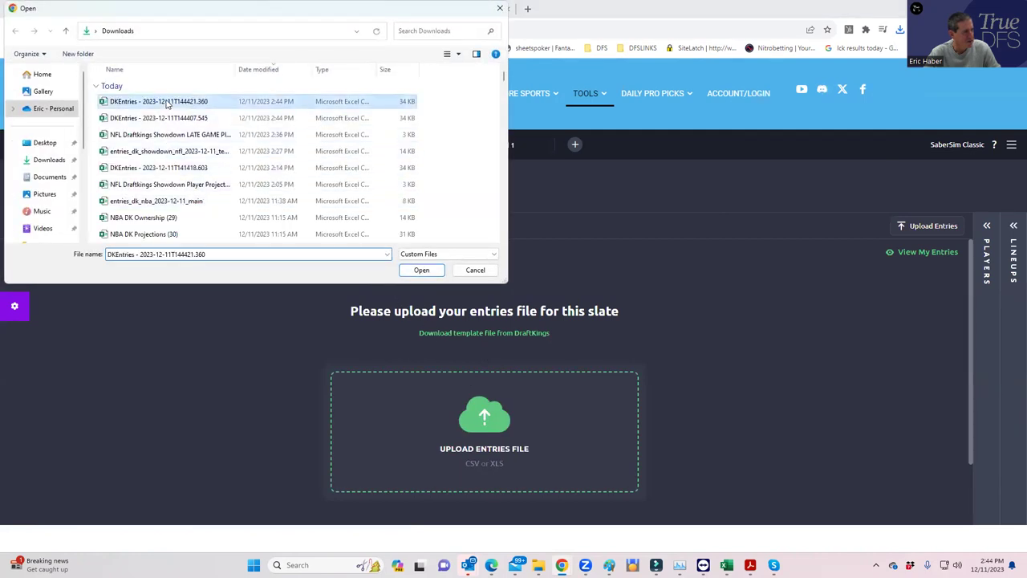
left_click(420, 271)
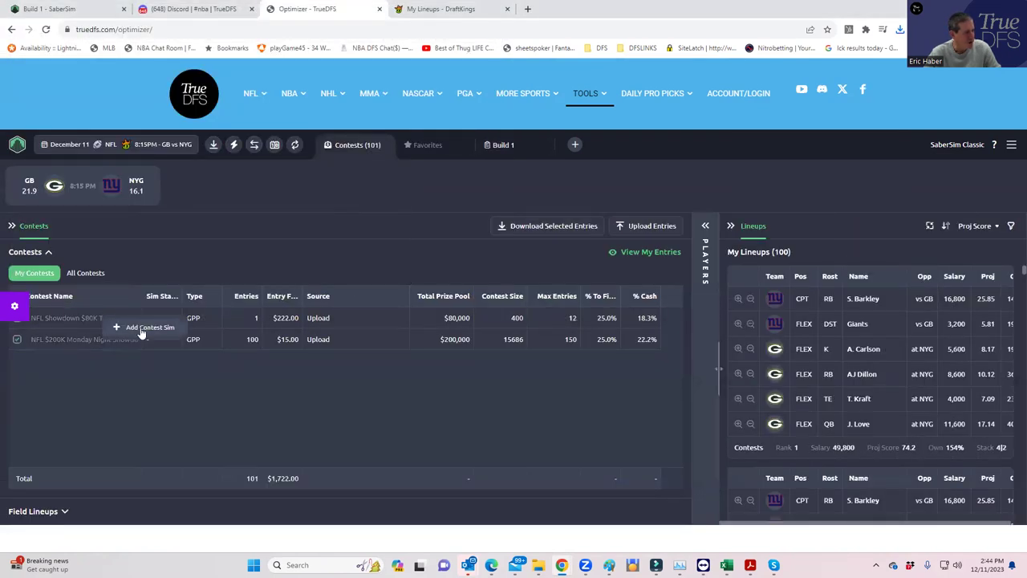
Step: Add contest sims for the NFL Showdown $80K Two Point Conversion and NFL $200K Monday Night Showdown contests
left_click(139, 330)
left_click(655, 440)
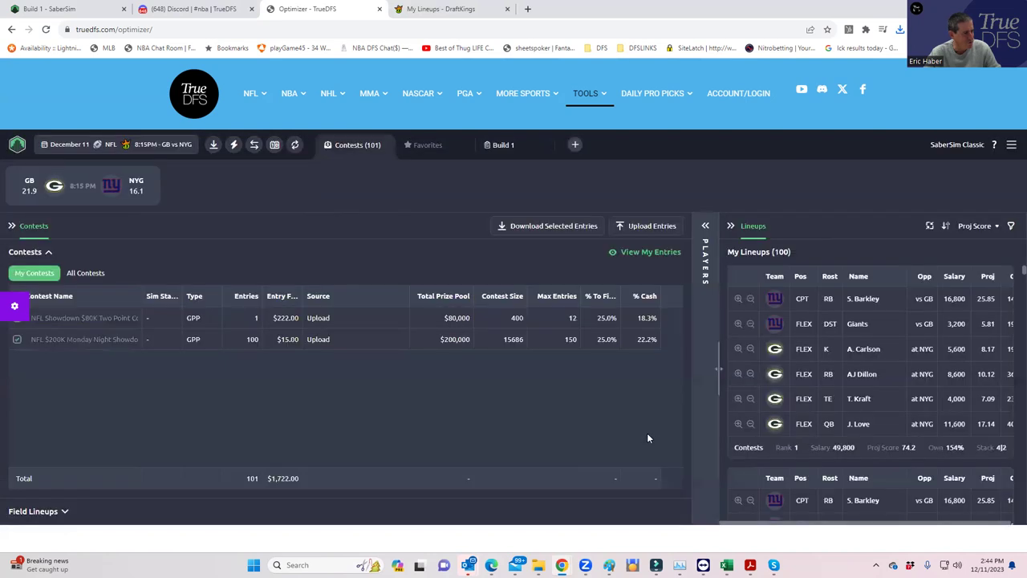
mouse_move(85, 336)
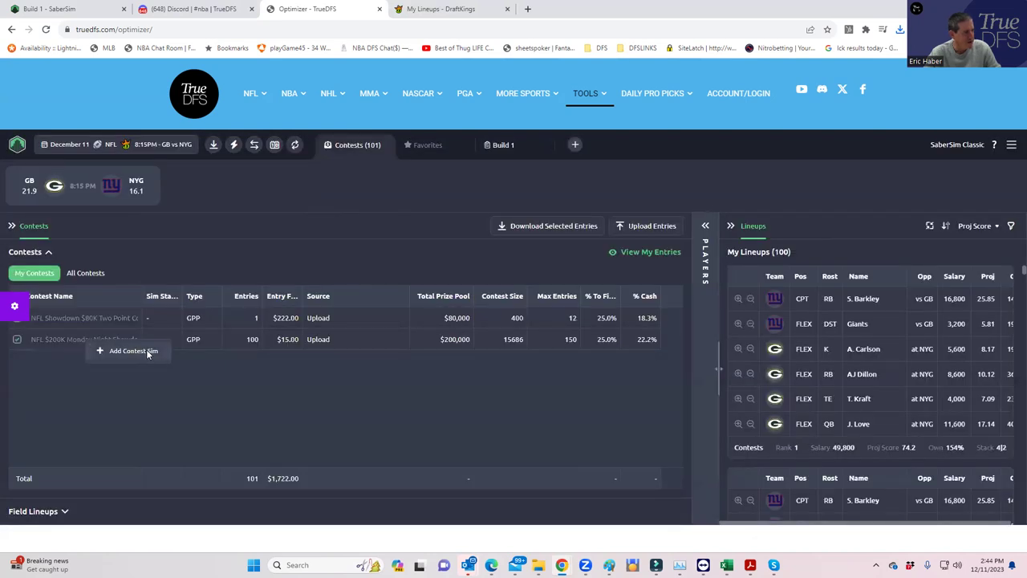
left_click(150, 356)
left_click(653, 439)
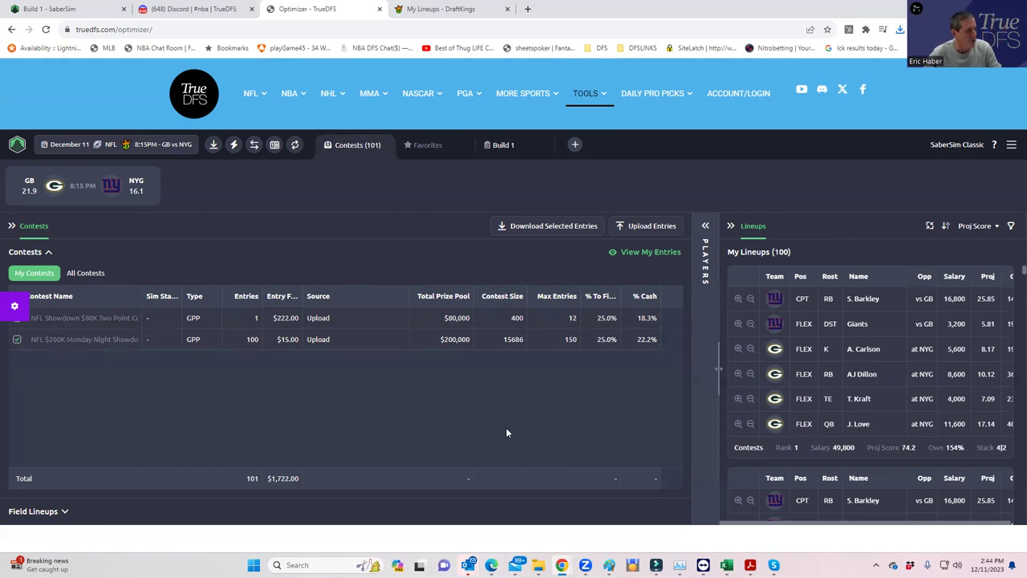
Step: Return to Build 1 and run the contest sim with both the $80K Two Point Conversion and $200K Monday Night Showdown contests included
left_click(707, 229)
left_click(512, 146)
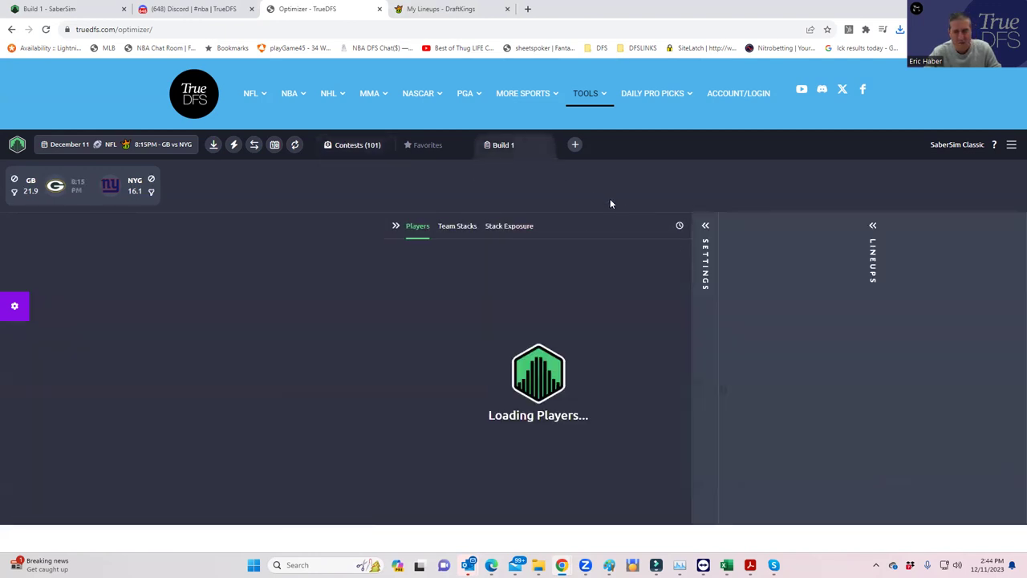
left_click(986, 226)
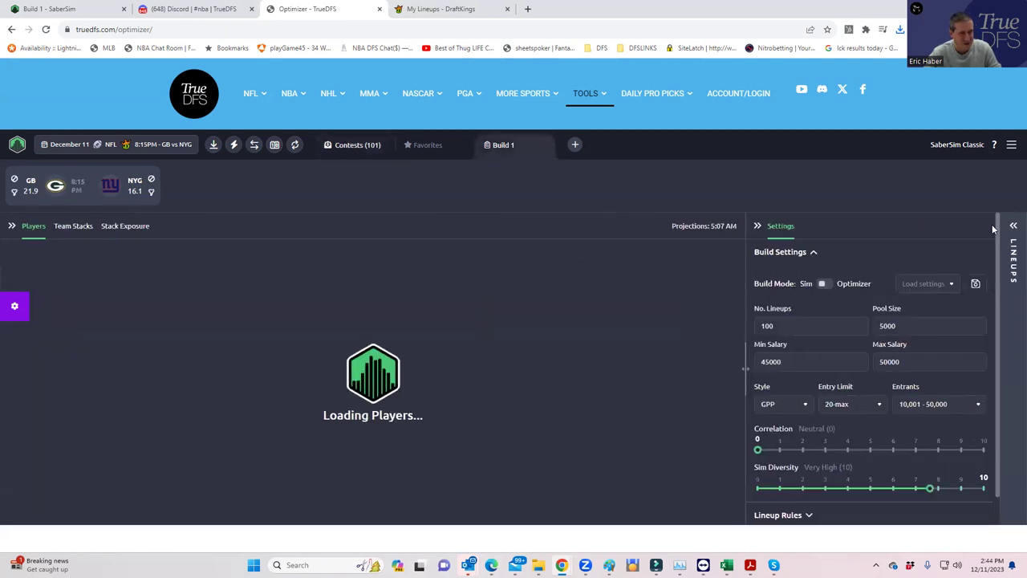
left_click(1009, 231)
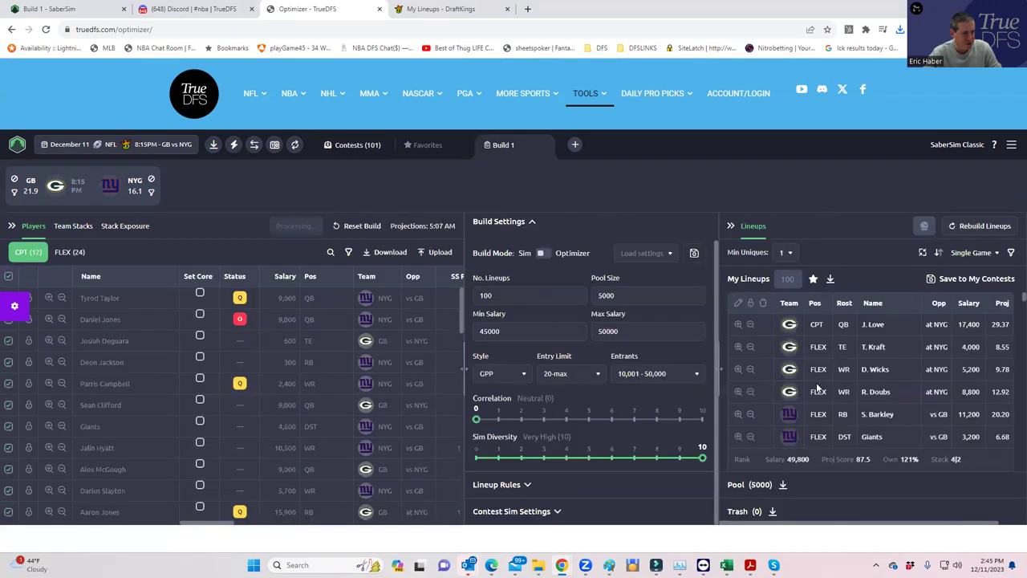
left_click(529, 487)
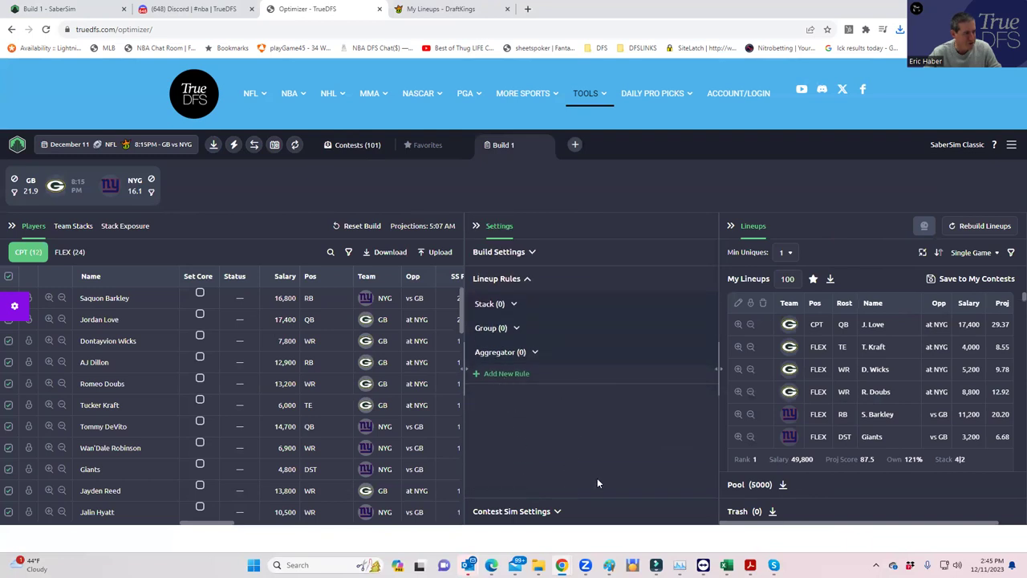
left_click(554, 512)
left_click(484, 339)
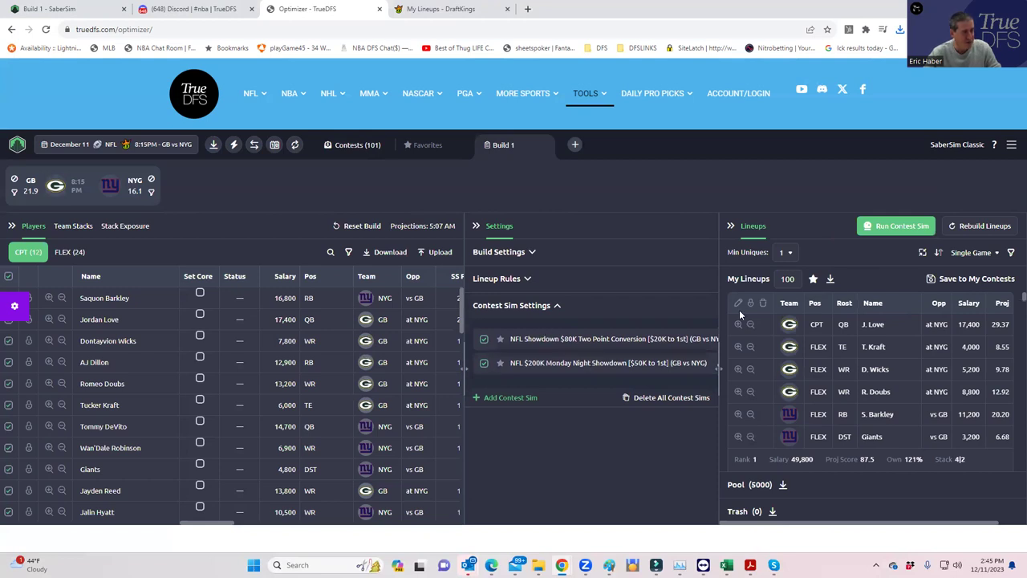
left_click(890, 228)
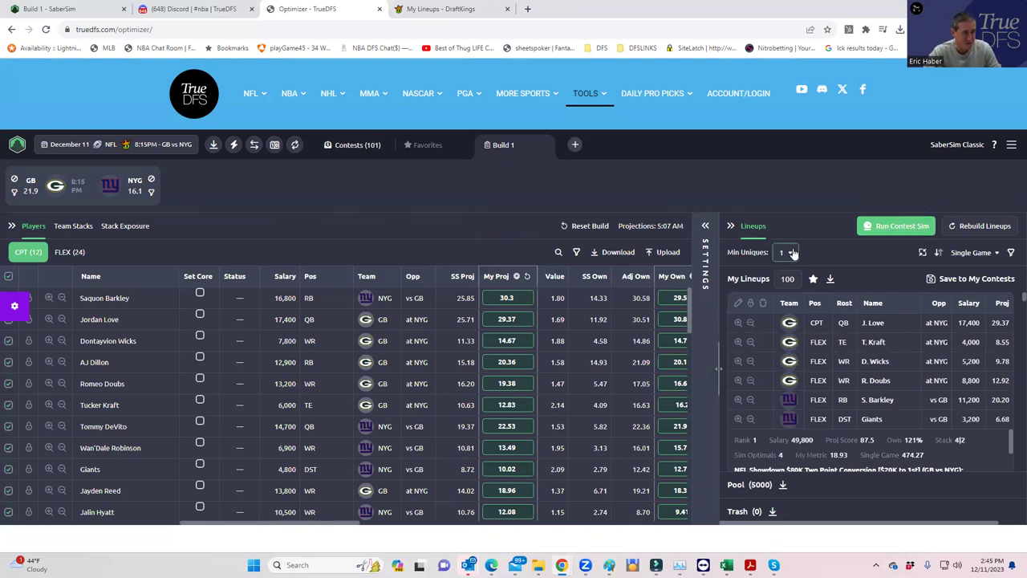
Step: Sort the lineups by RAROI for the NFL $200K Monday Night Showdown contest
left_click(705, 229)
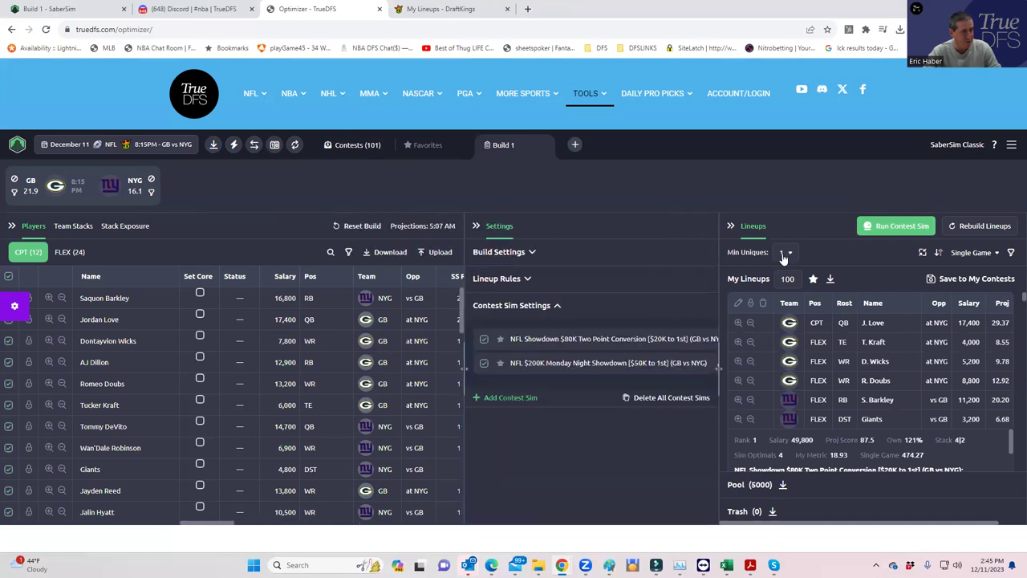
left_click(971, 253)
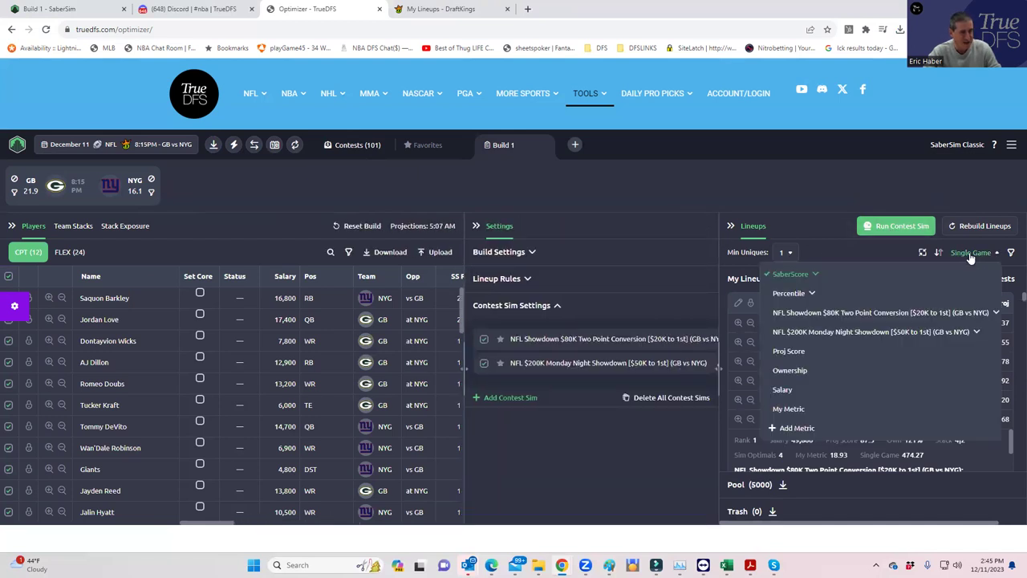
left_click(881, 332)
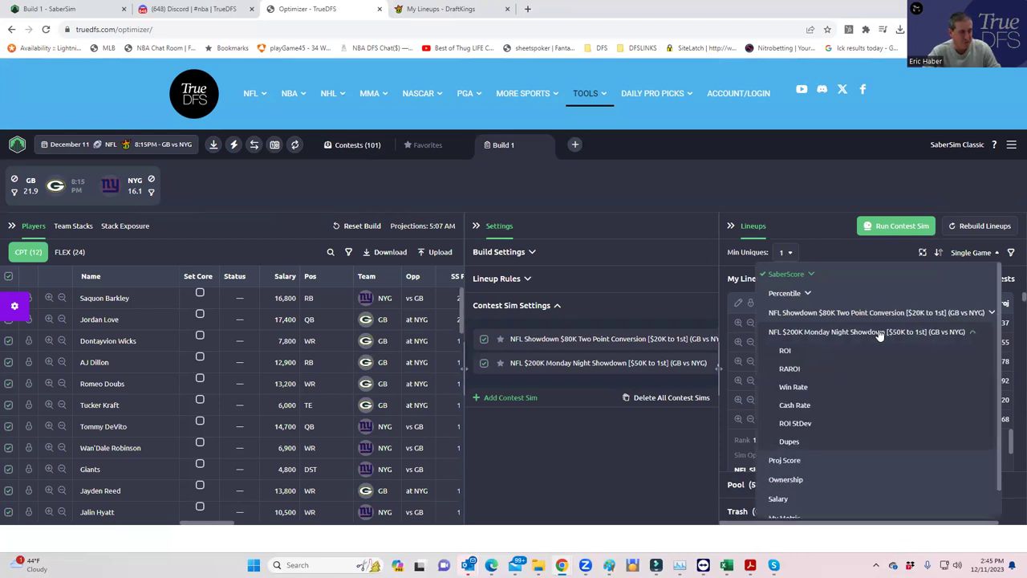
left_click(790, 371)
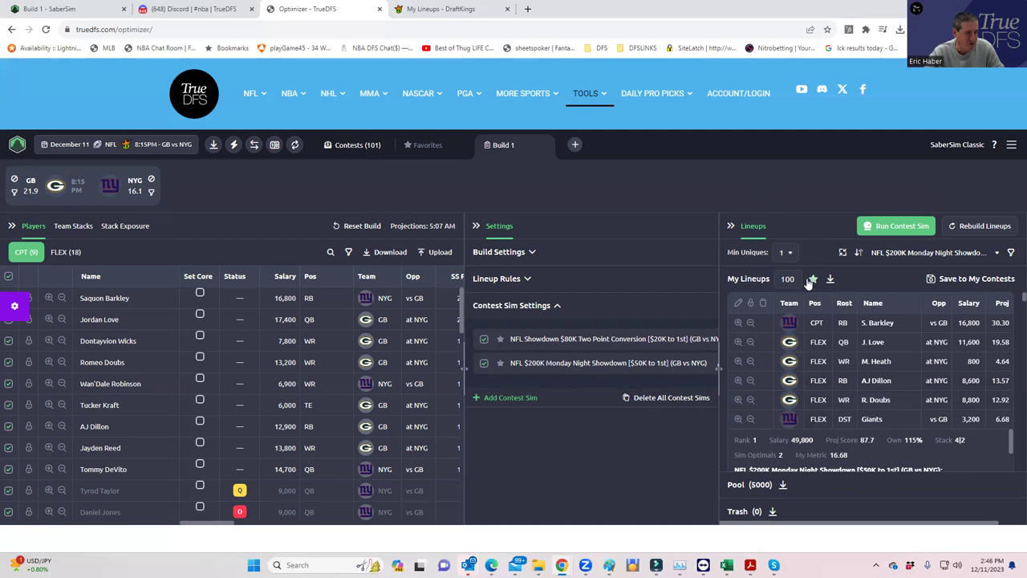
Step: Save the 100 lineups to the NFL $200K Monday Night Showdown only, excluding the $80K Two Point Conversion contest
left_click(933, 278)
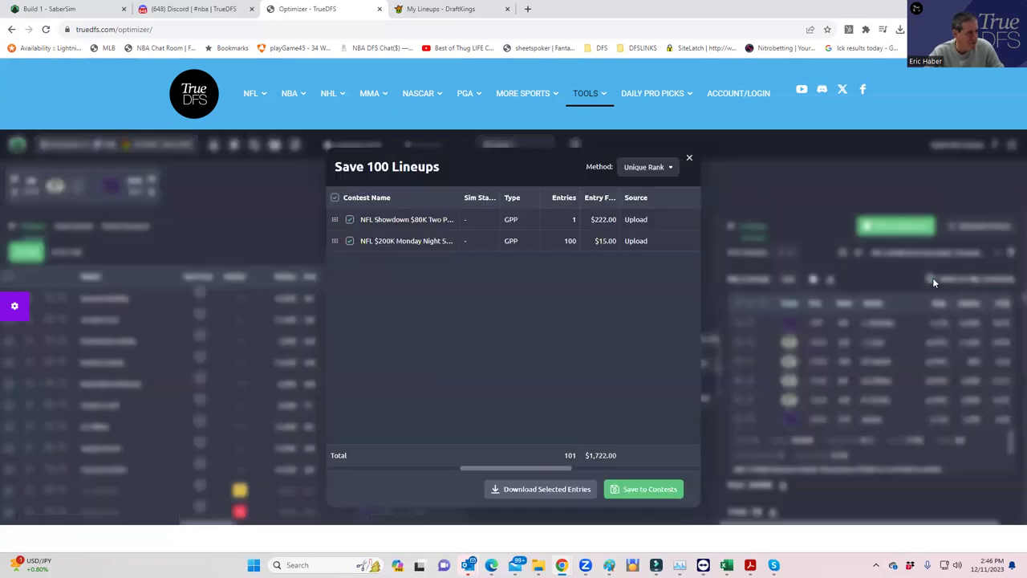
left_click(350, 220)
left_click(632, 490)
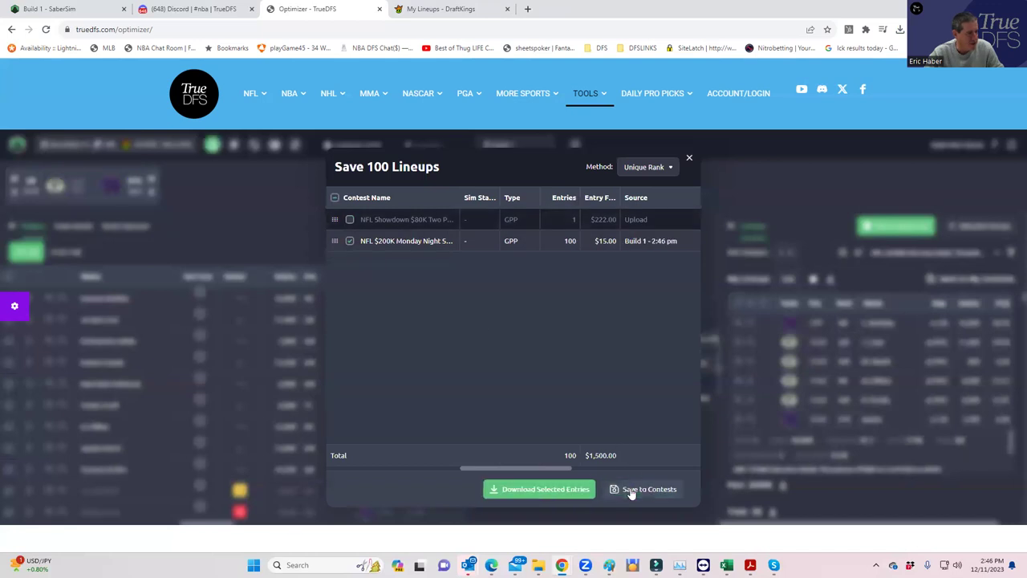
left_click(690, 160)
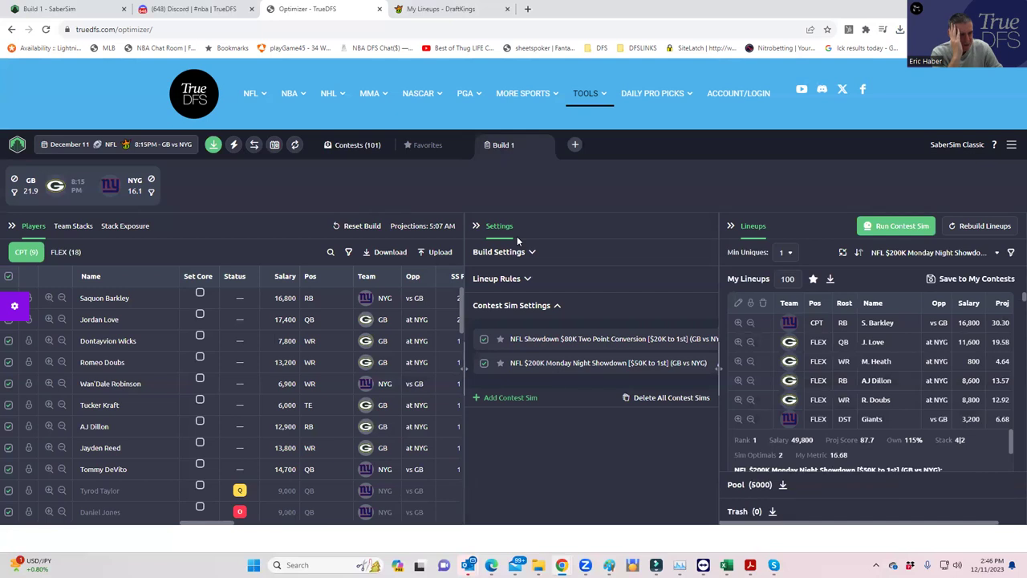
Step: Examine the top-ranked lineups' contest sim results, including ROI, win rate, cash rate and dupes
scroll(886, 405, "down", 2)
scroll(886, 404, "down", 2)
scroll(887, 413, "down", 1)
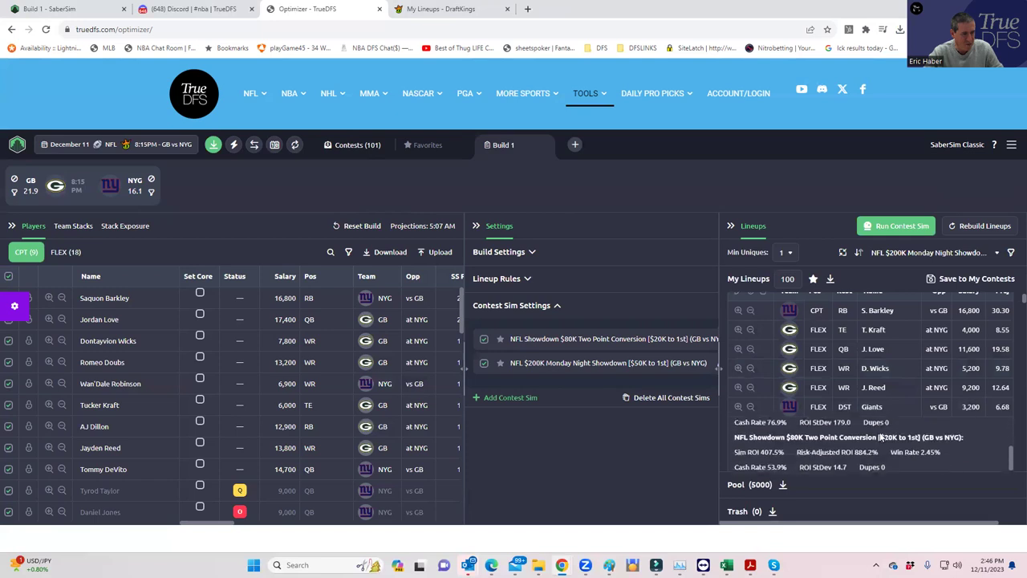
scroll(875, 422, "down", 1)
scroll(873, 419, "down", 3)
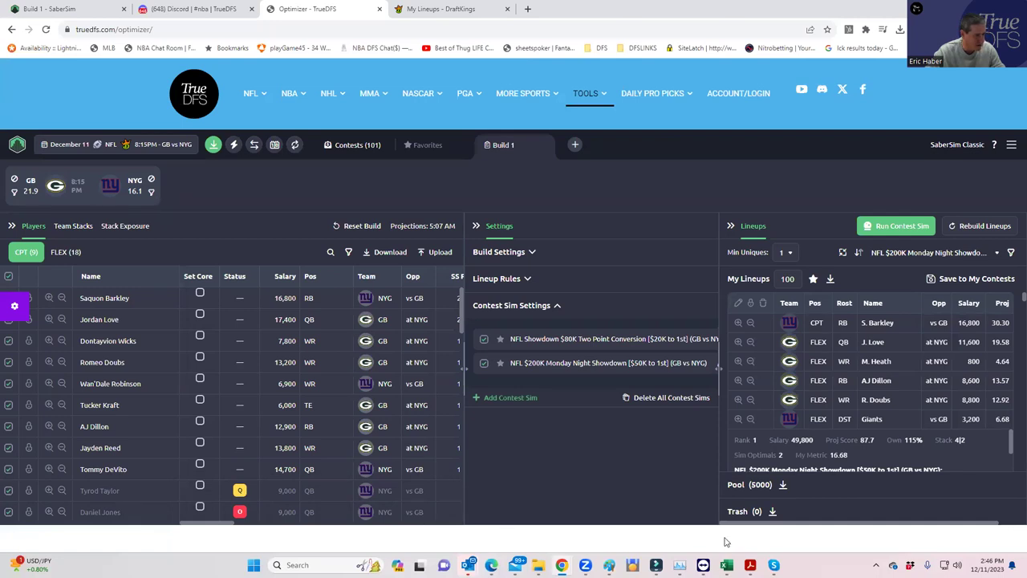
Step: Switch to the GeoMean workbook in Excel and set the Number of Entries in D2 to 15686
mouse_move(726, 566)
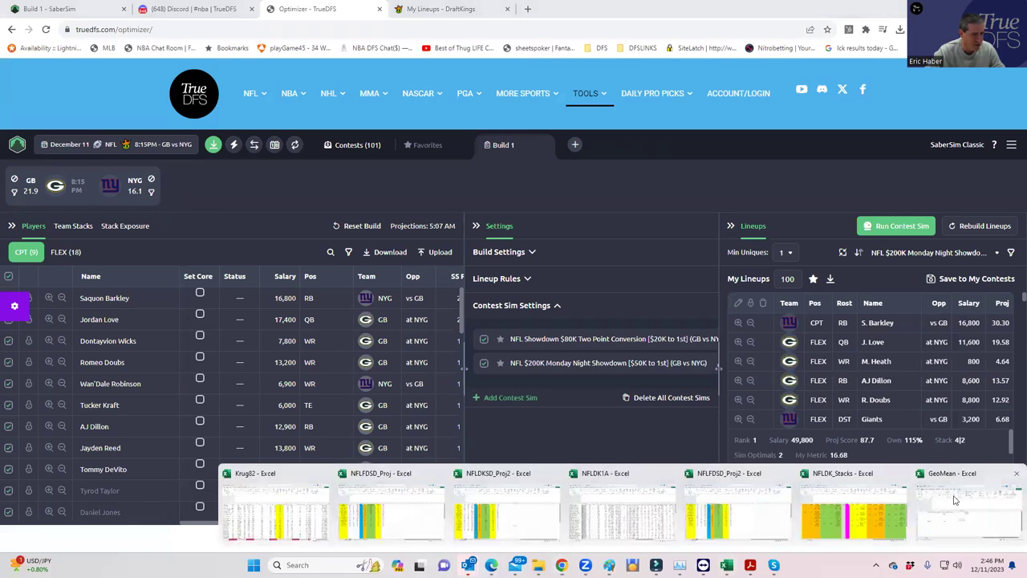
left_click(643, 489)
left_click(406, 256)
type("156686")
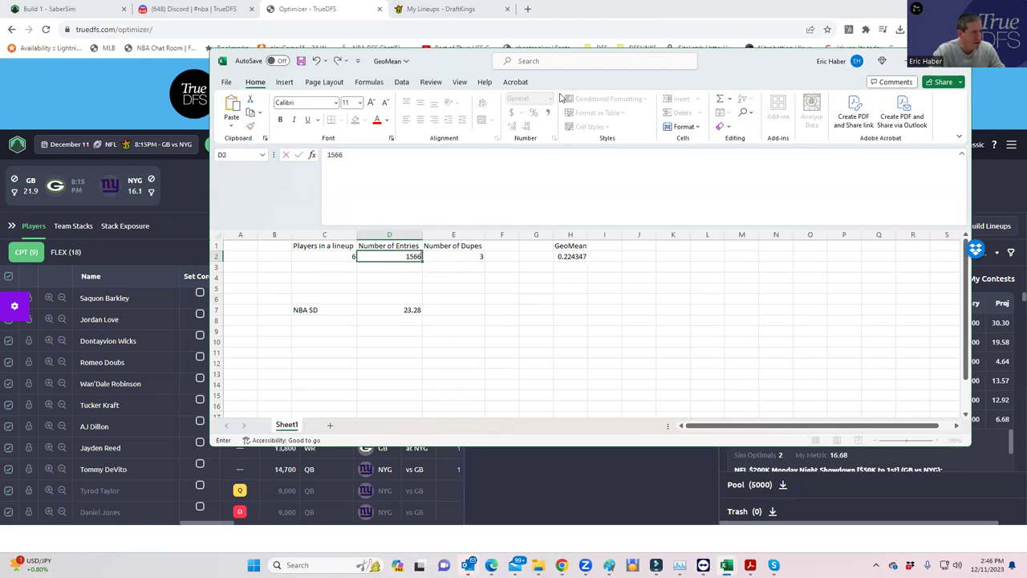
key("BackSpace")
type("86")
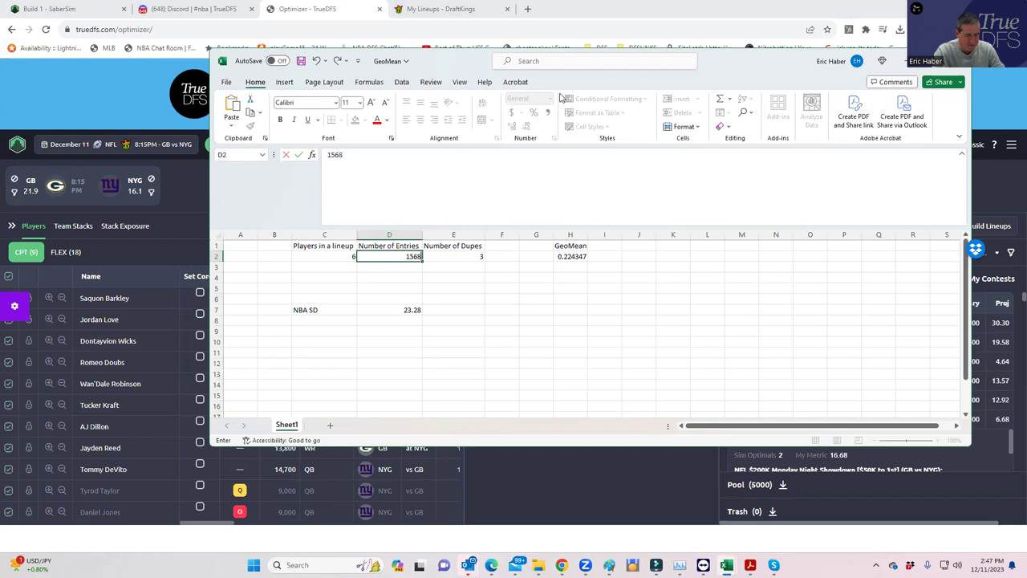
left_click(461, 300)
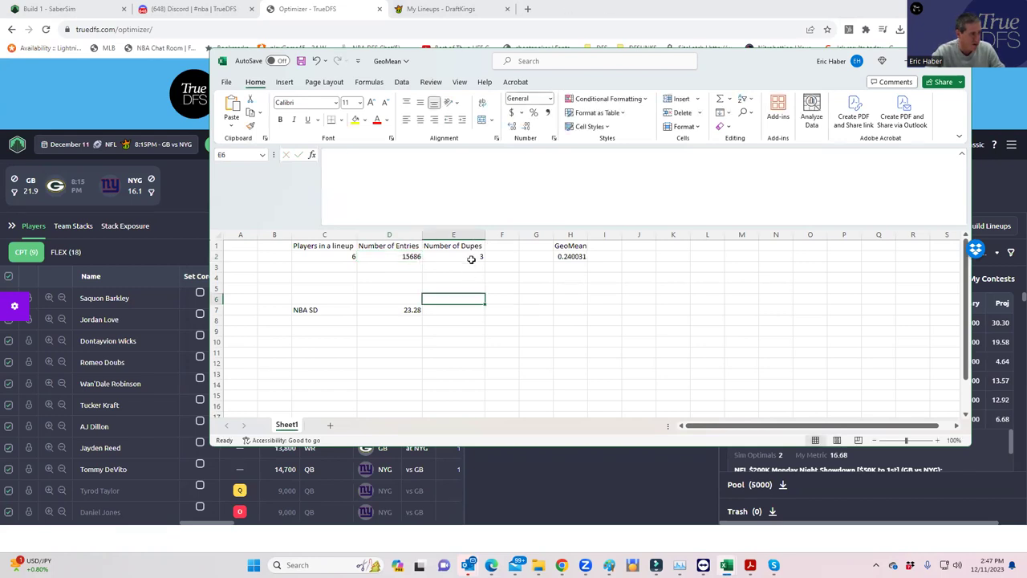
Step: Try 3 and 1 as the Number of Dupes in E2, checking the GeoMean for each
left_click(479, 255)
type("3")
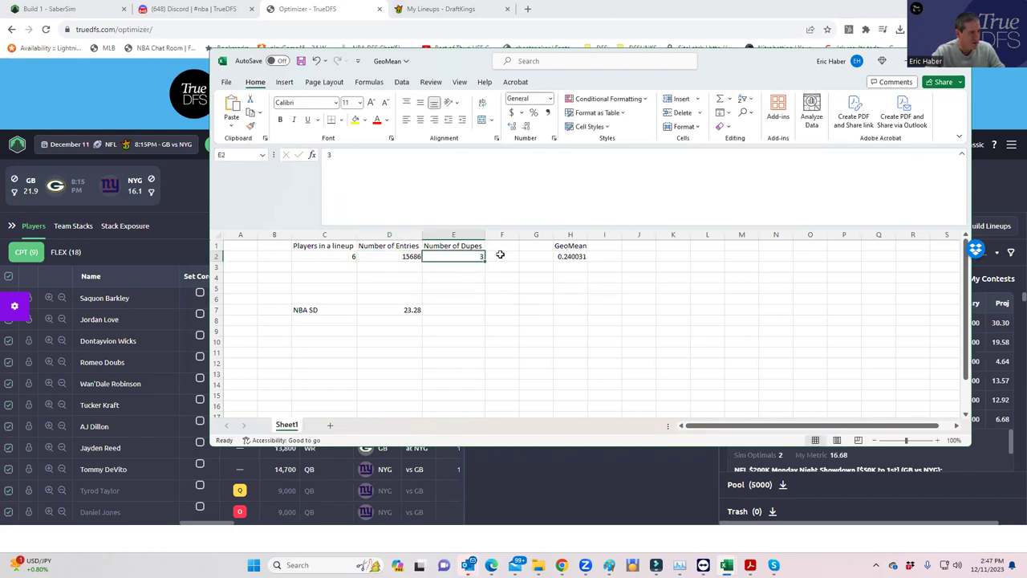
left_click(570, 256)
left_click(542, 293)
left_click(479, 255)
type("1")
key("Return")
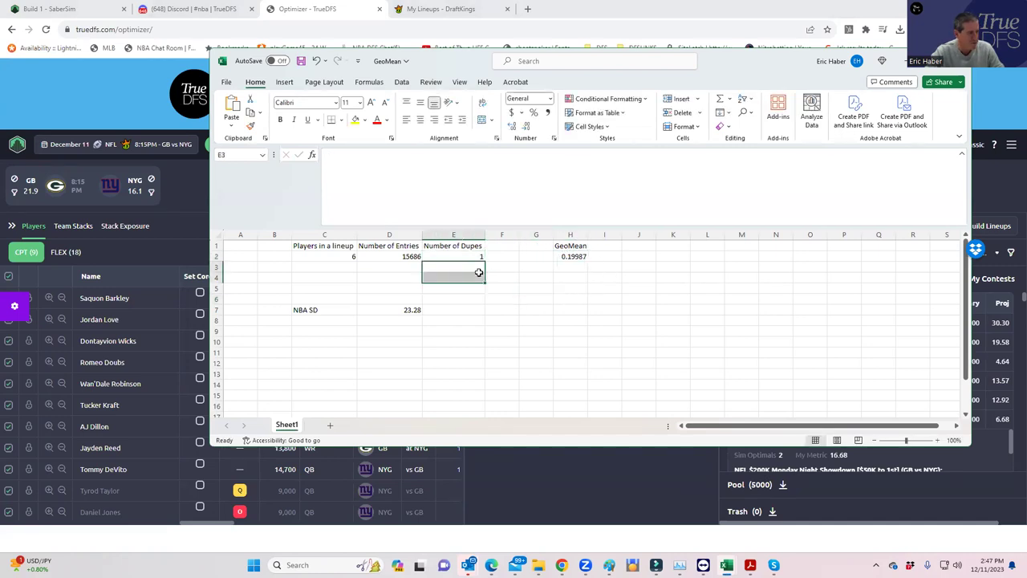
key("shift+Down")
left_click(474, 256)
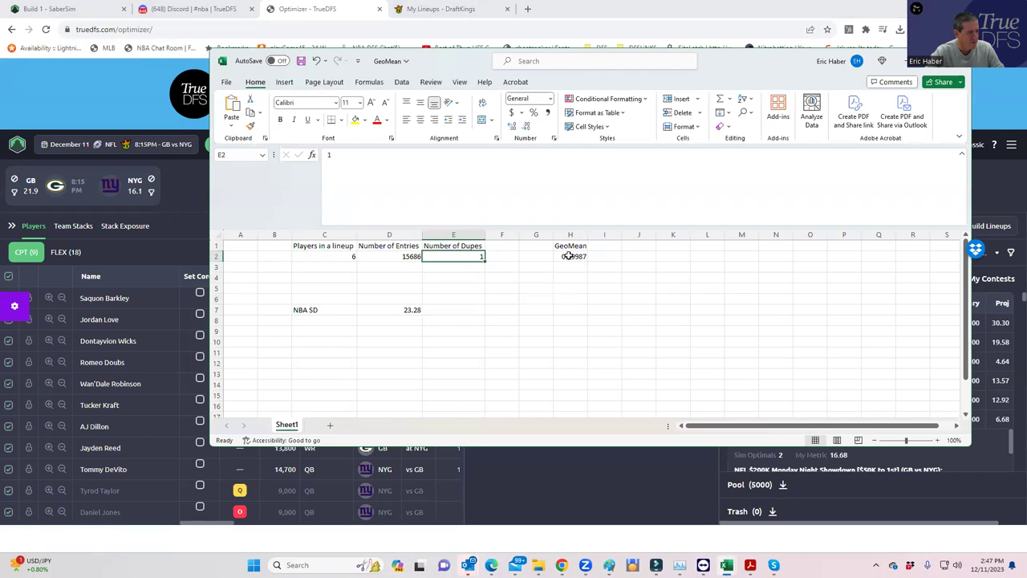
left_click(568, 256)
Step: Set the Number of Dupes in E2 to 2 and return to the SaberSim lineup build in the browser
left_click(463, 257)
type("2")
key("Return")
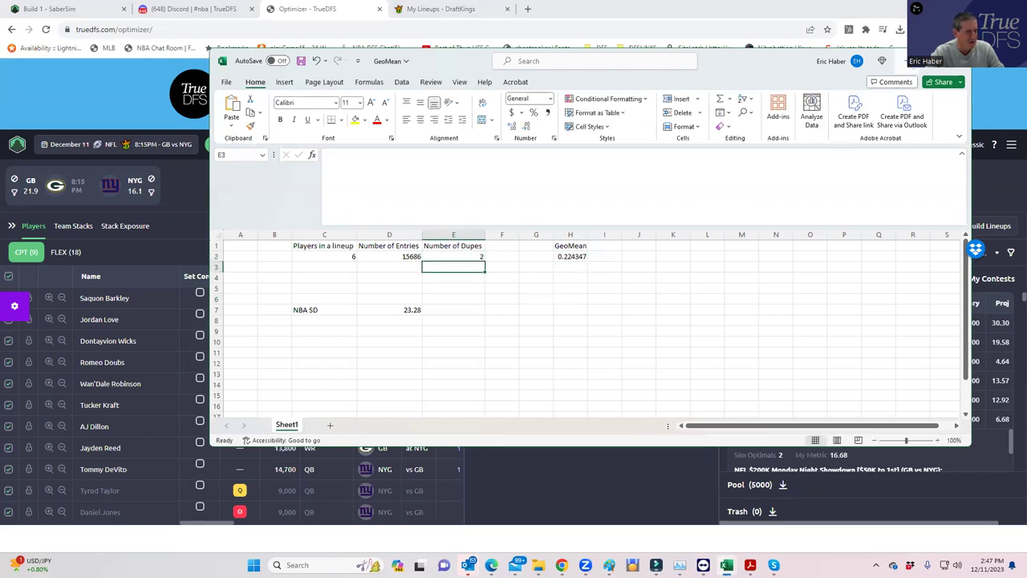
left_click(927, 61)
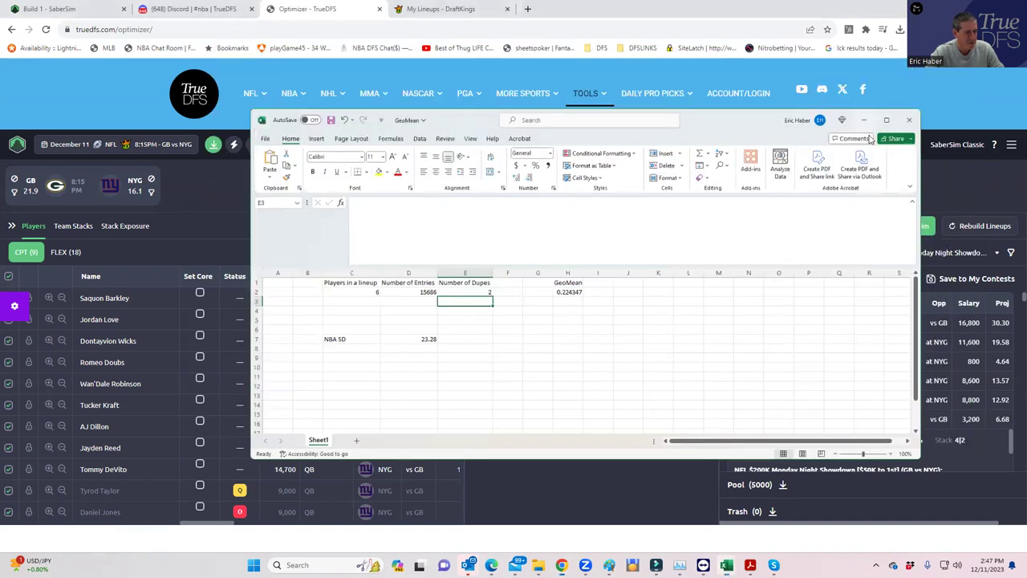
left_click(863, 120)
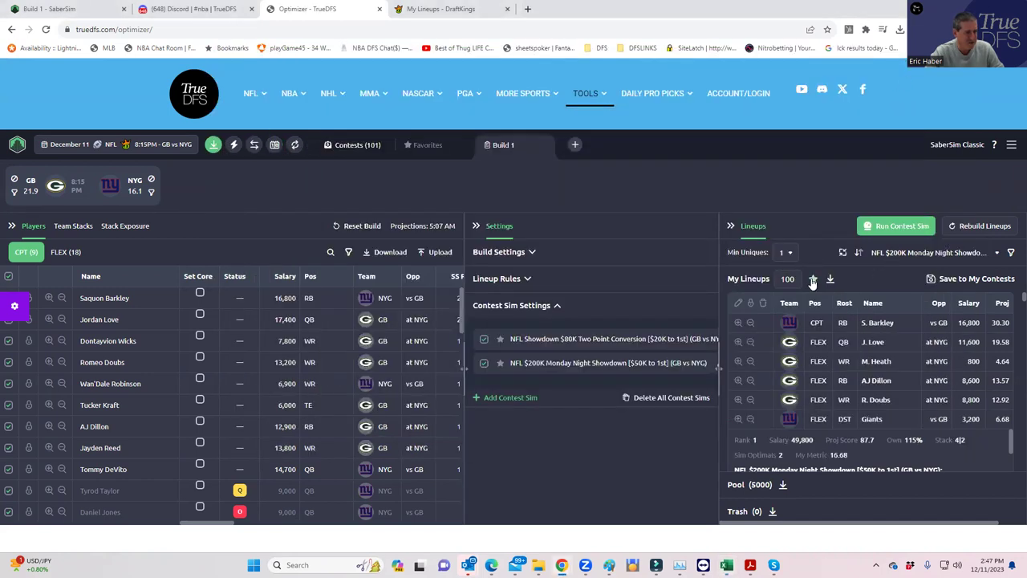
Step: Add a lineup pool filter that shows only lineups with My Metric less than 21
left_click(1011, 252)
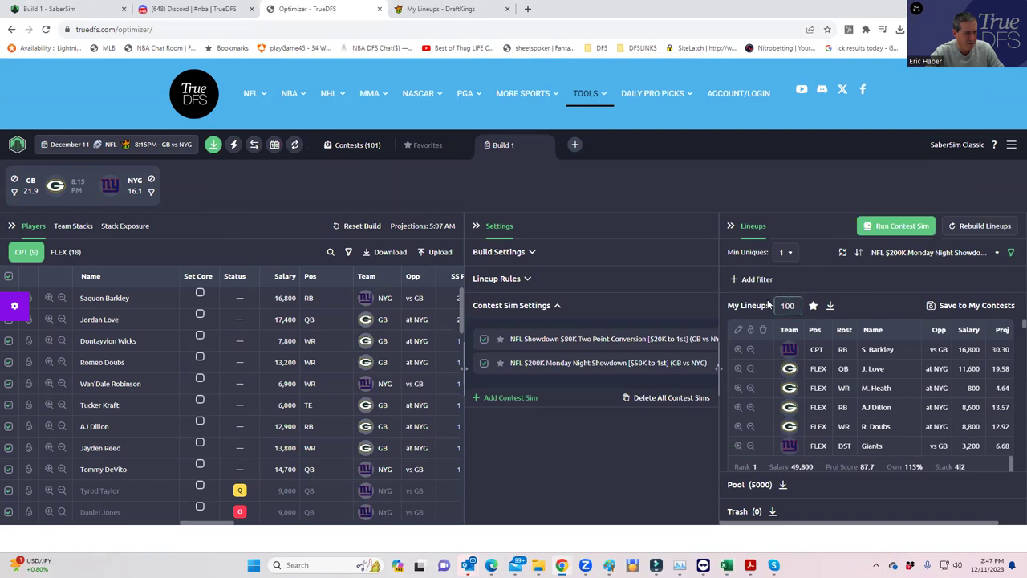
left_click(734, 279)
left_click(391, 316)
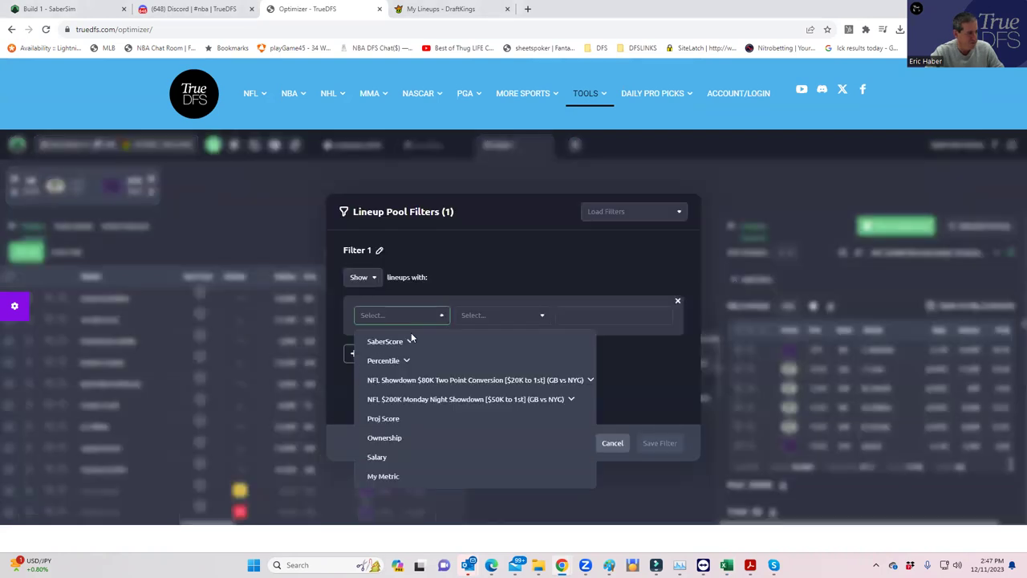
left_click(390, 476)
left_click(498, 325)
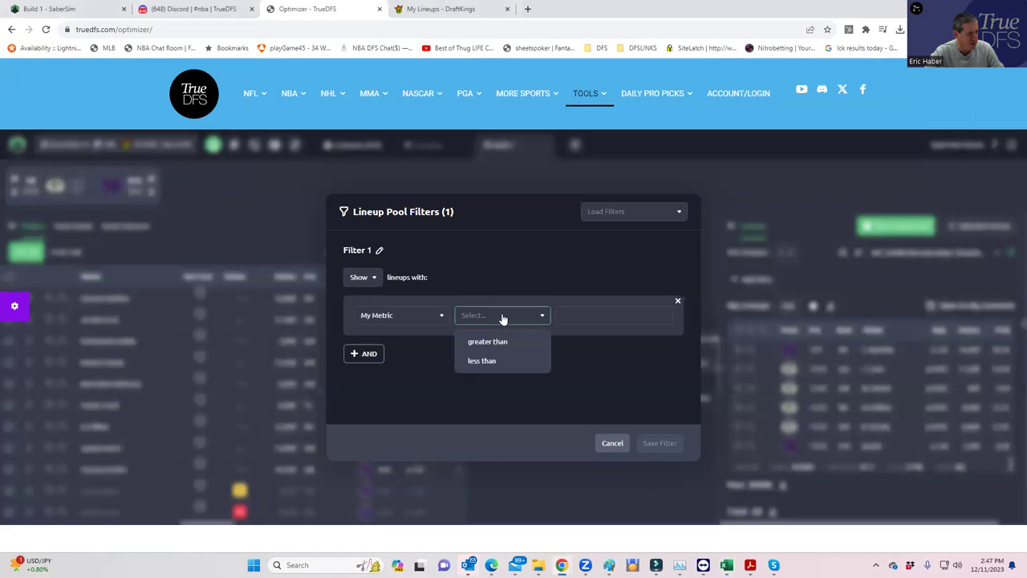
left_click(477, 360)
left_click(575, 314)
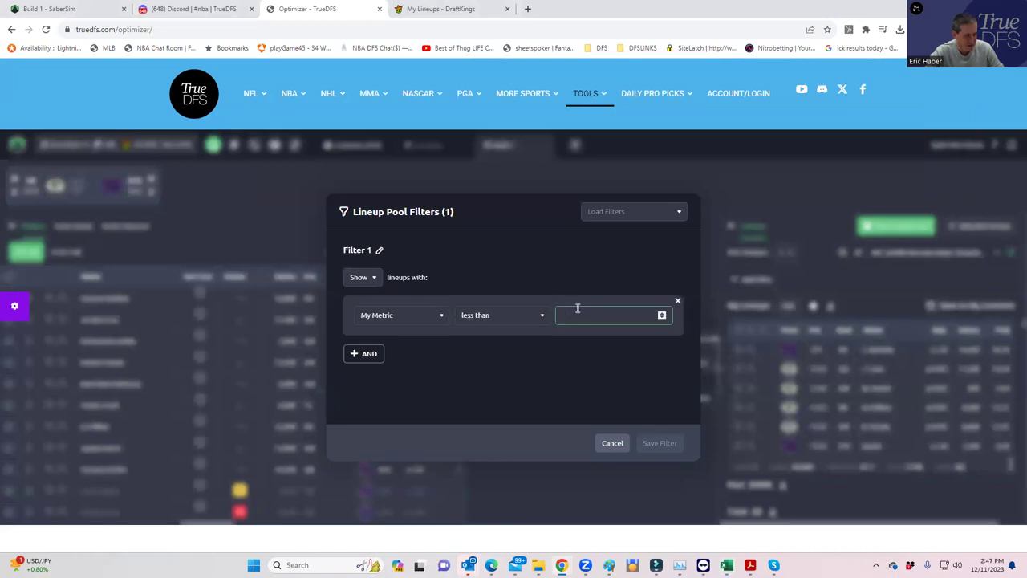
type("2")
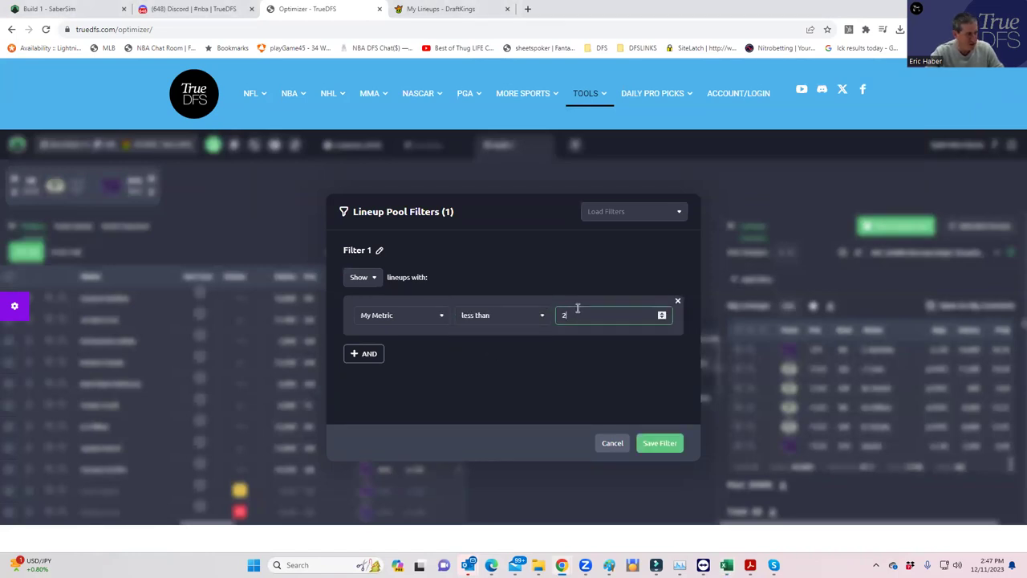
type("1")
left_click(664, 446)
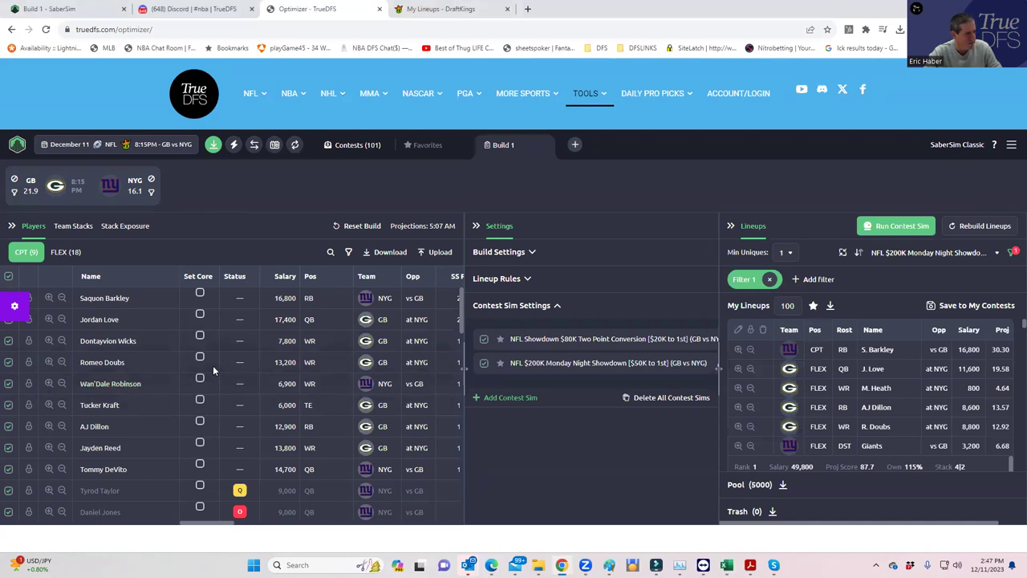
Step: Show the FLEX players of the filtered build and set Min Uniques to 2 for the lineups
left_click_drag(898, 523, 972, 525)
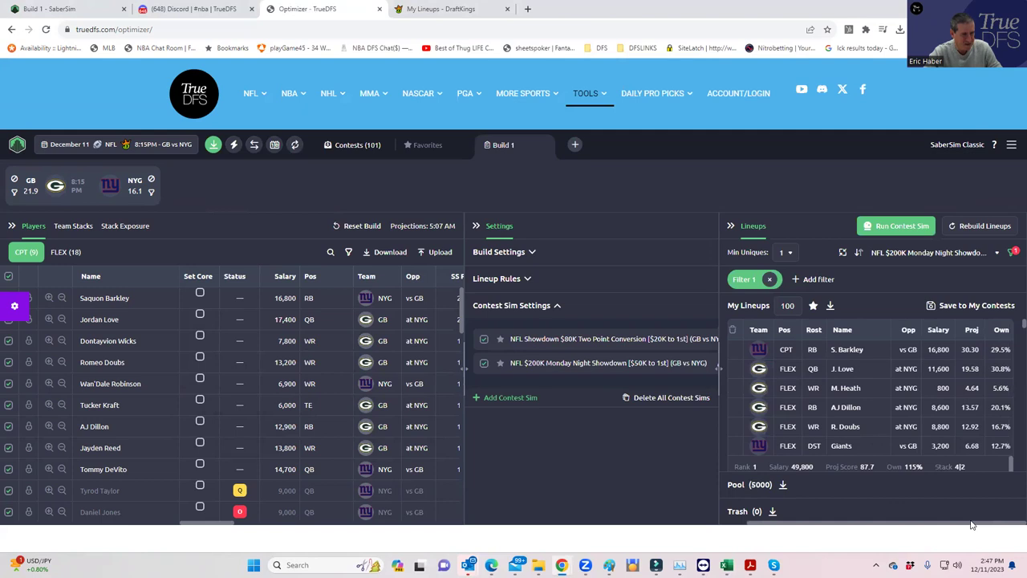
left_click_drag(972, 525, 935, 524)
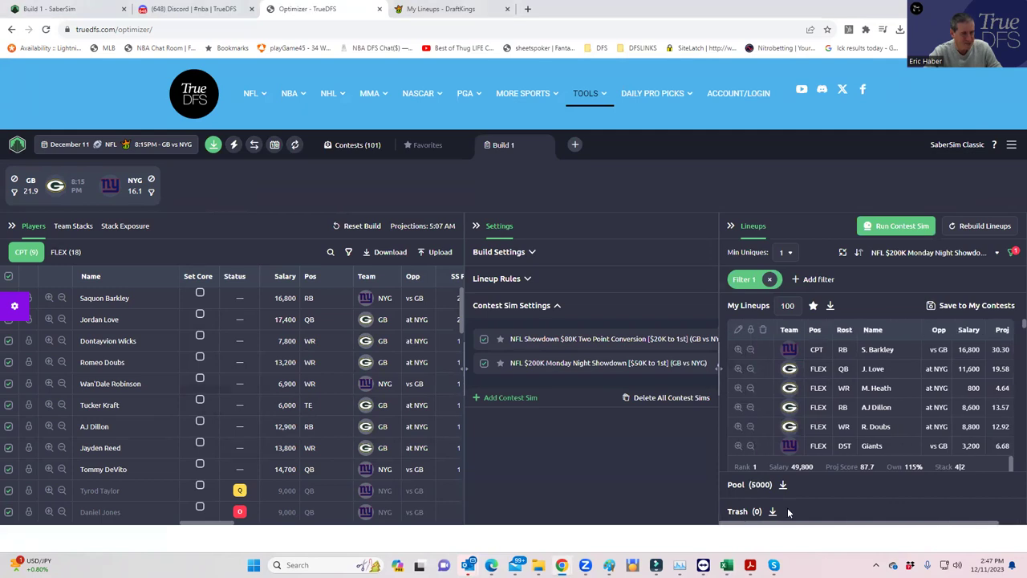
left_click(64, 253)
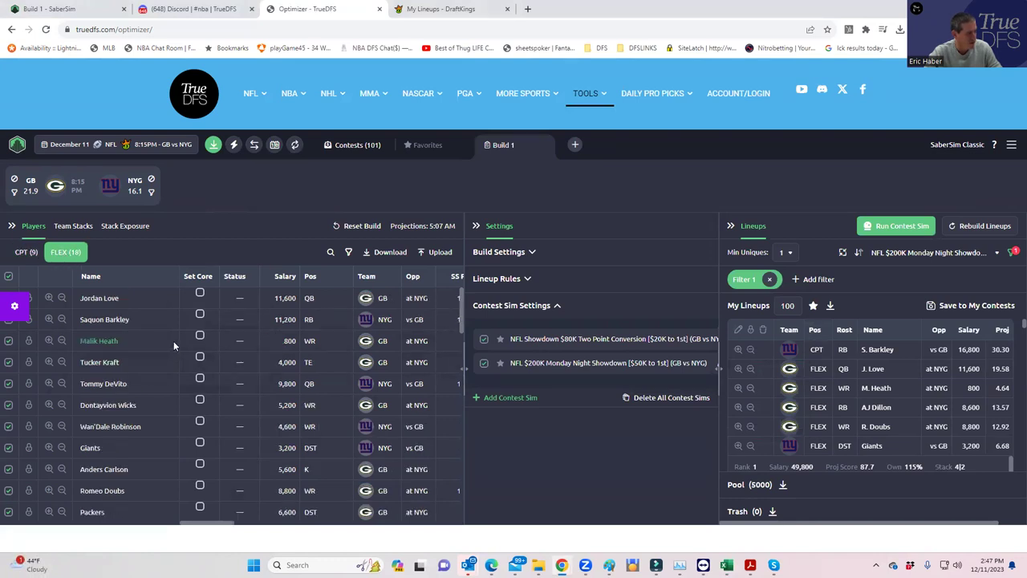
left_click_drag(225, 524, 84, 503)
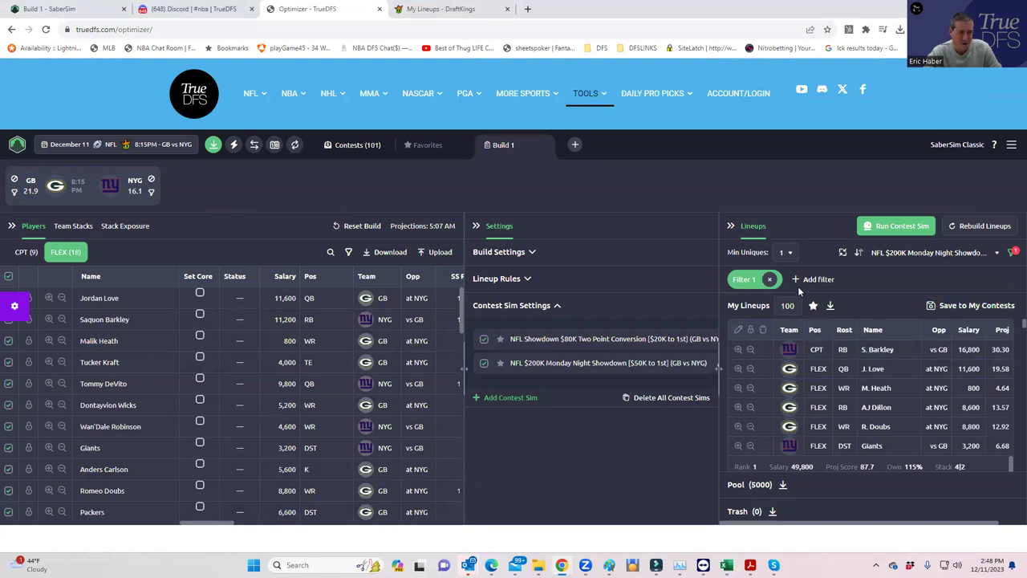
left_click(788, 253)
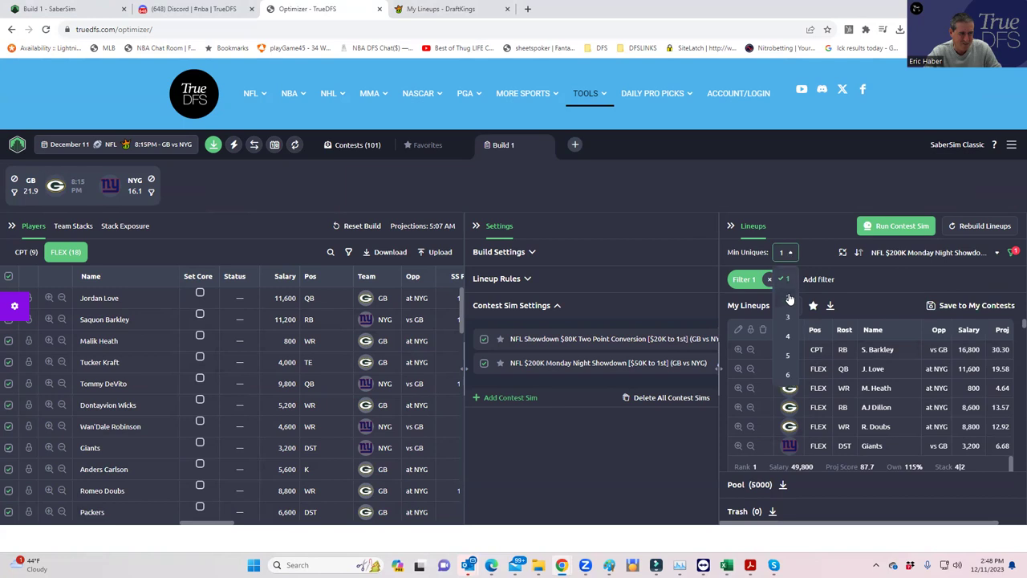
left_click(787, 298)
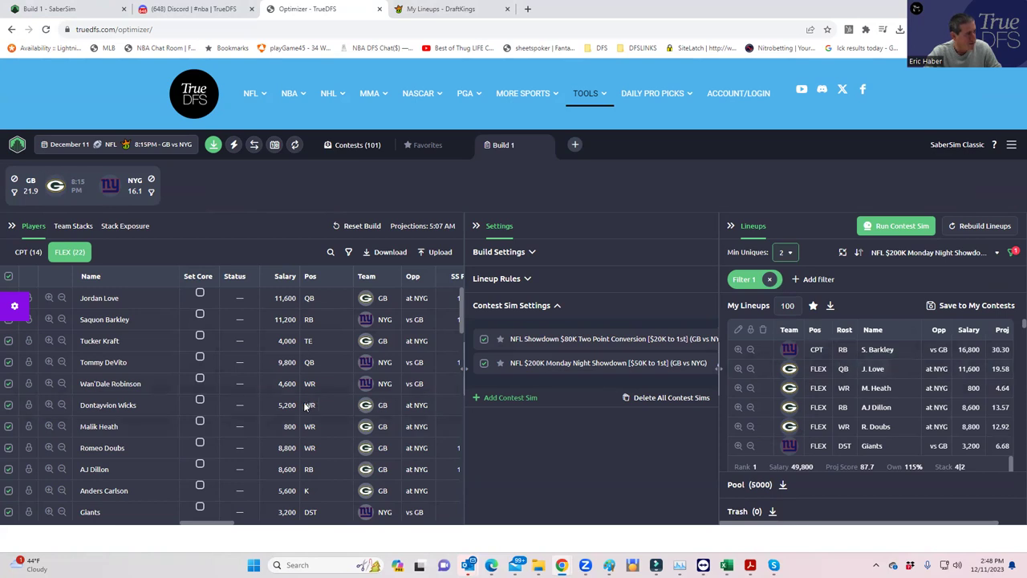
Step: Examine which players the updated 100 lineups use at FLEX and at captain
scroll(305, 407, "down", 5)
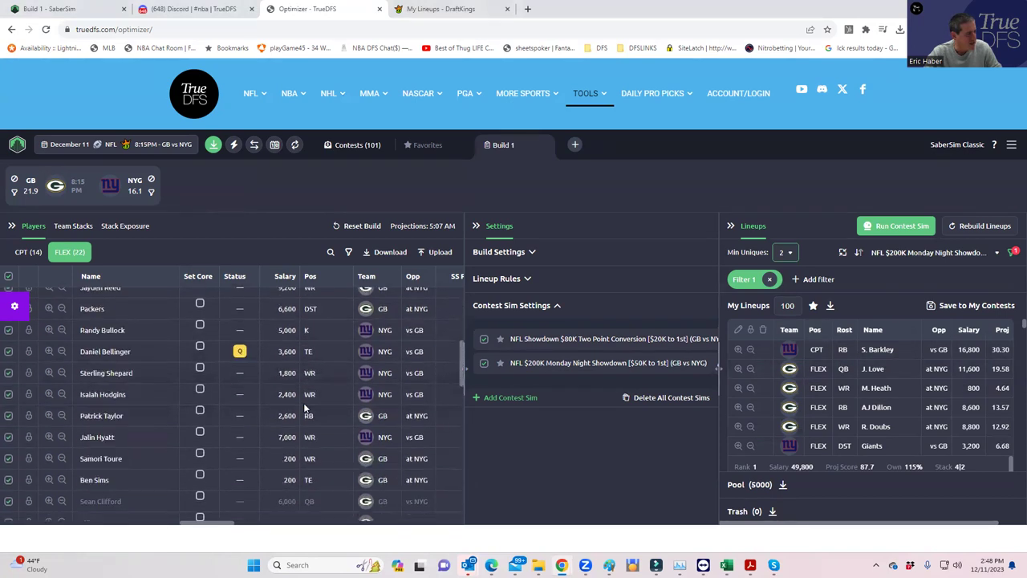
scroll(306, 399, "up", 5)
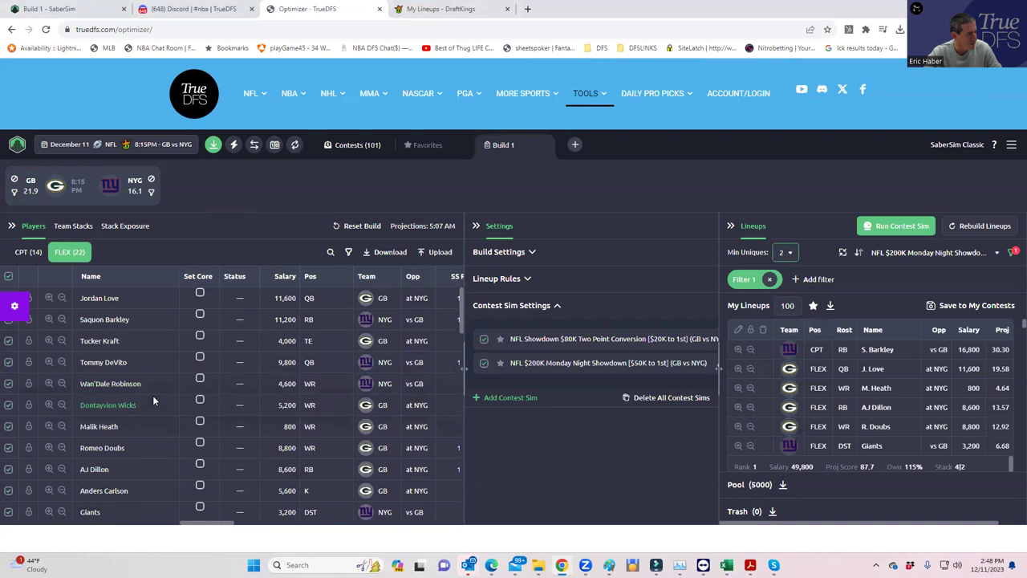
mouse_move(207, 526)
left_mouse_down()
mouse_move(300, 530)
mouse_move(225, 527)
left_mouse_up()
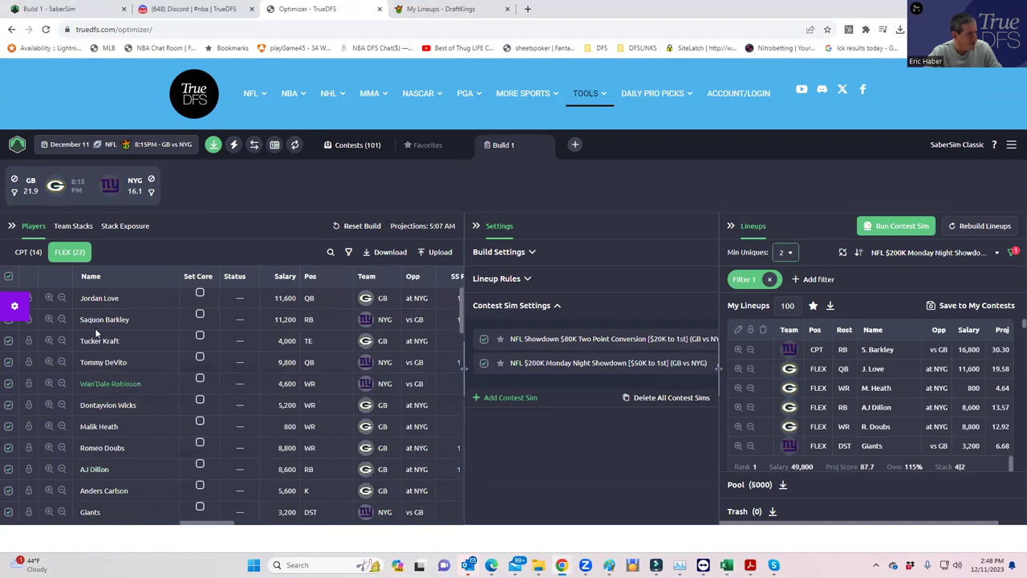
left_click(28, 254)
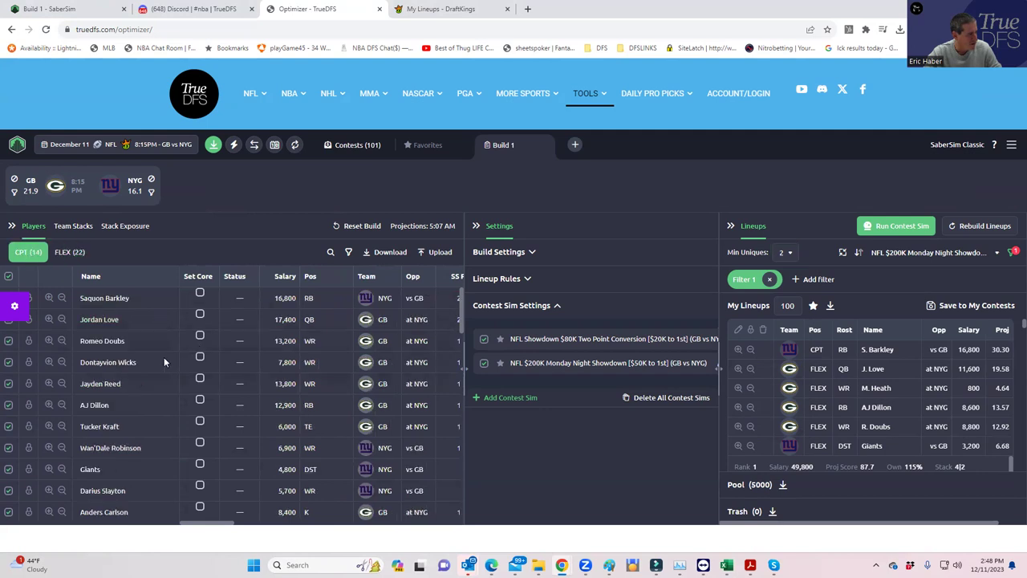
scroll(172, 414, "down", 2)
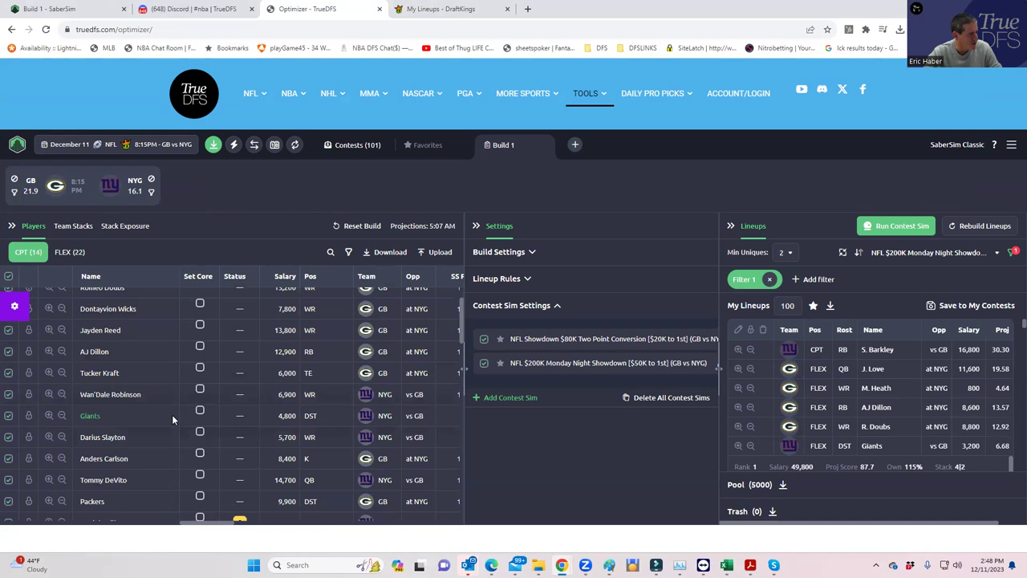
scroll(172, 422, "down", 1)
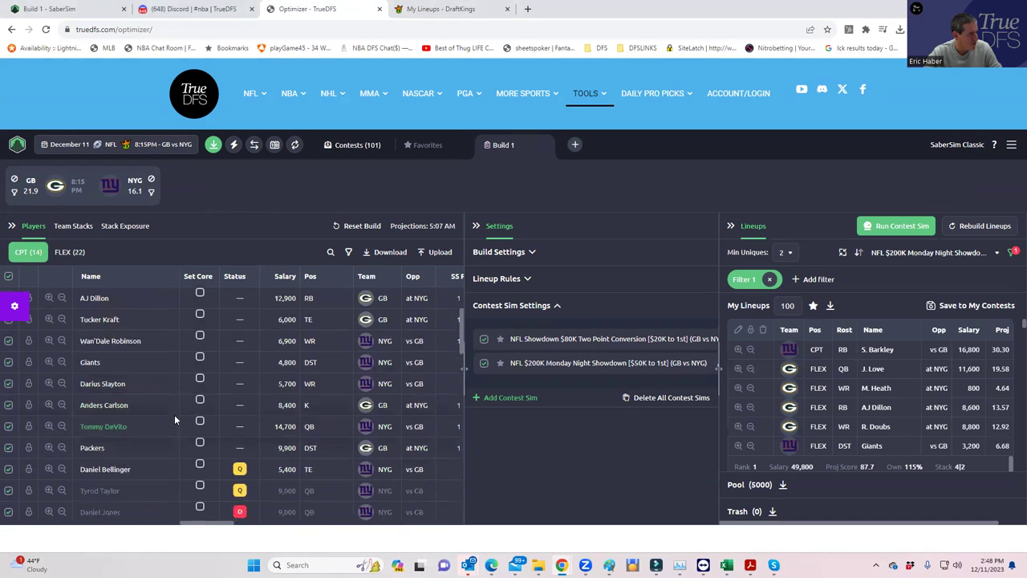
scroll(174, 413, "up", 3)
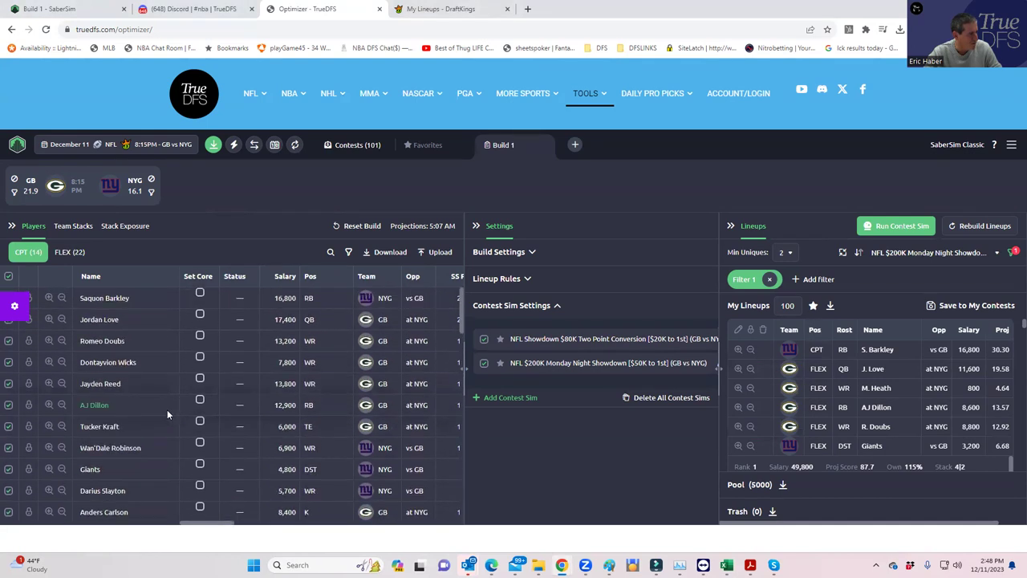
scroll(172, 430, "down", 3)
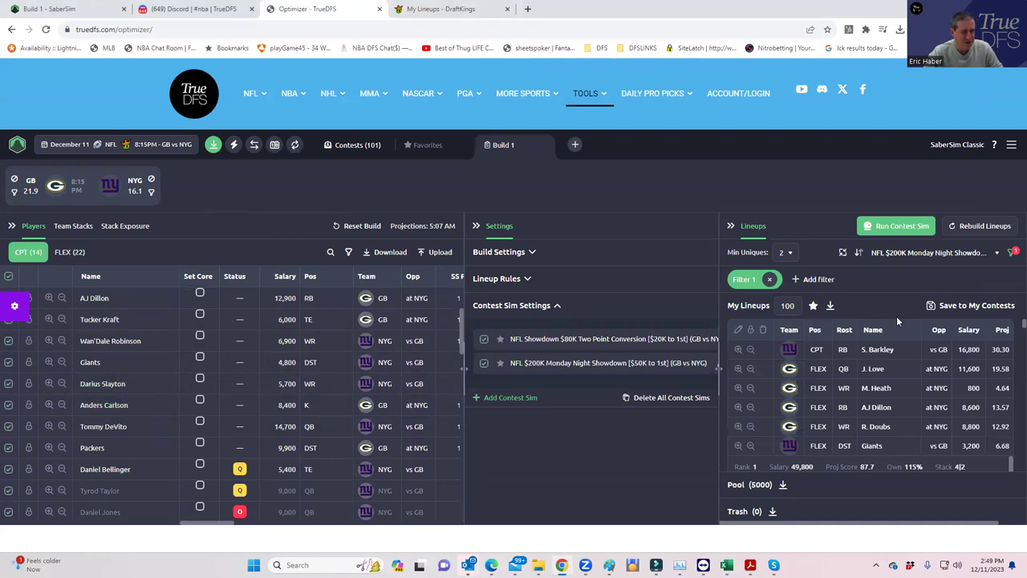
Step: Save the 100 filtered lineups to the NFL $200K Monday Night Showdown contest and close the save dialog
left_click(933, 305)
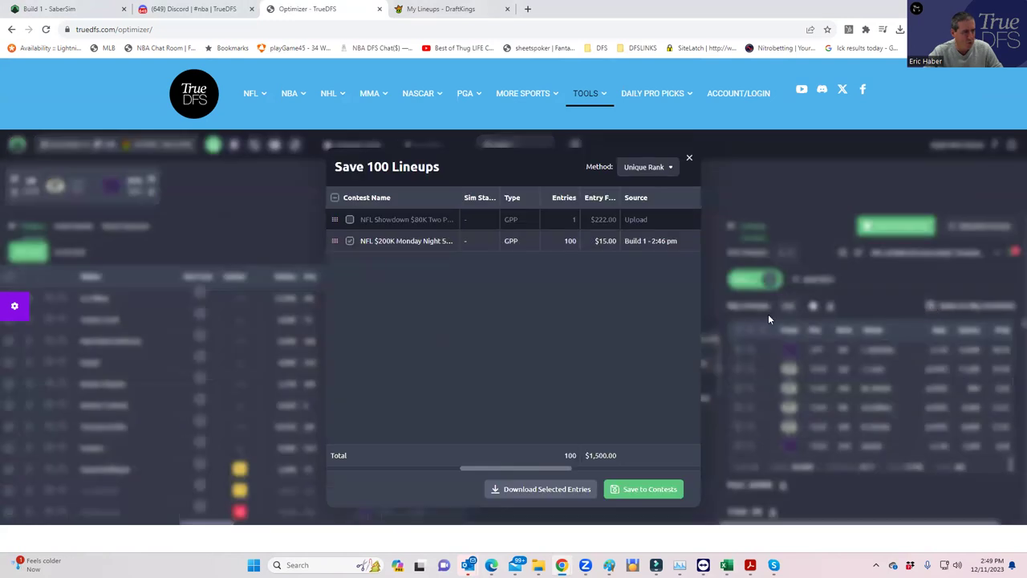
left_click(633, 489)
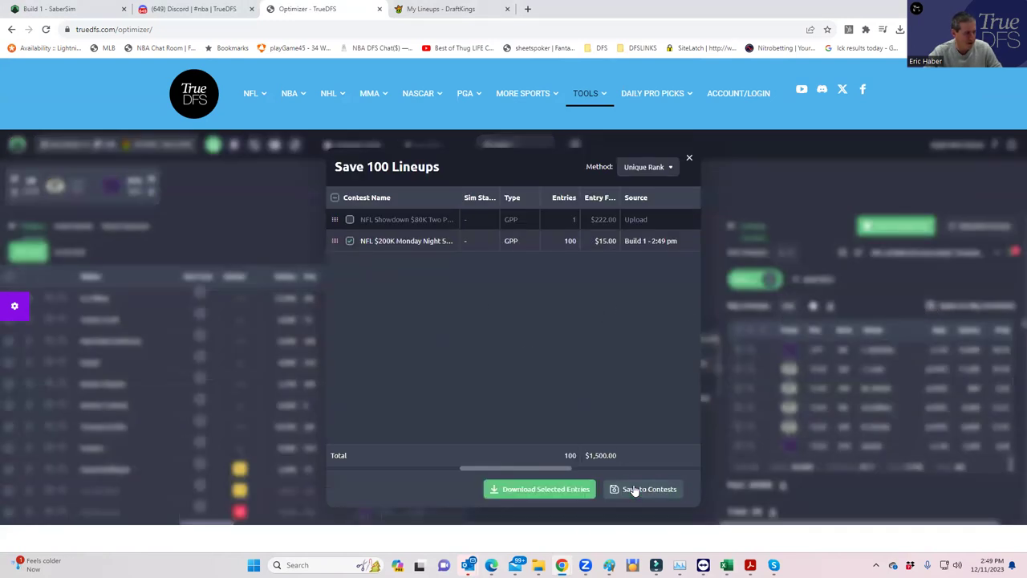
left_click(690, 158)
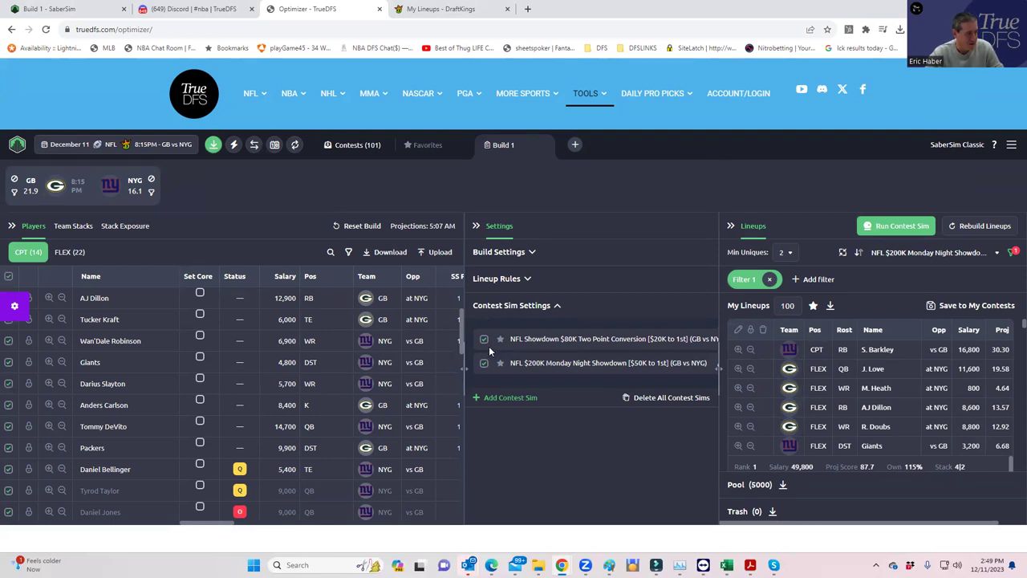
Step: Remove Filter 1 and sort the lineups by RAROI for the NFL Showdown $80K Two Point Conversion contest
left_click(770, 280)
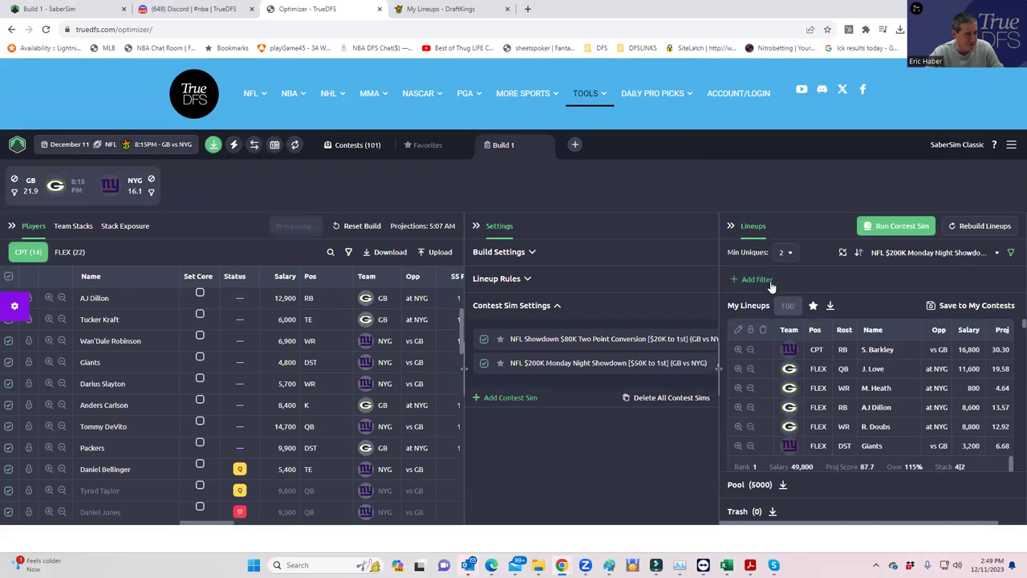
left_click(960, 256)
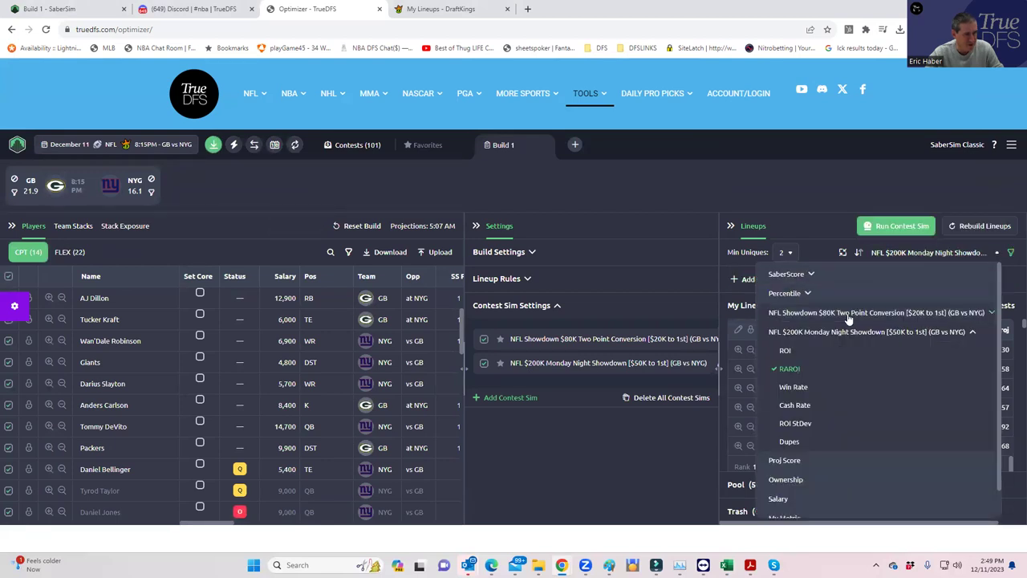
left_click(849, 315)
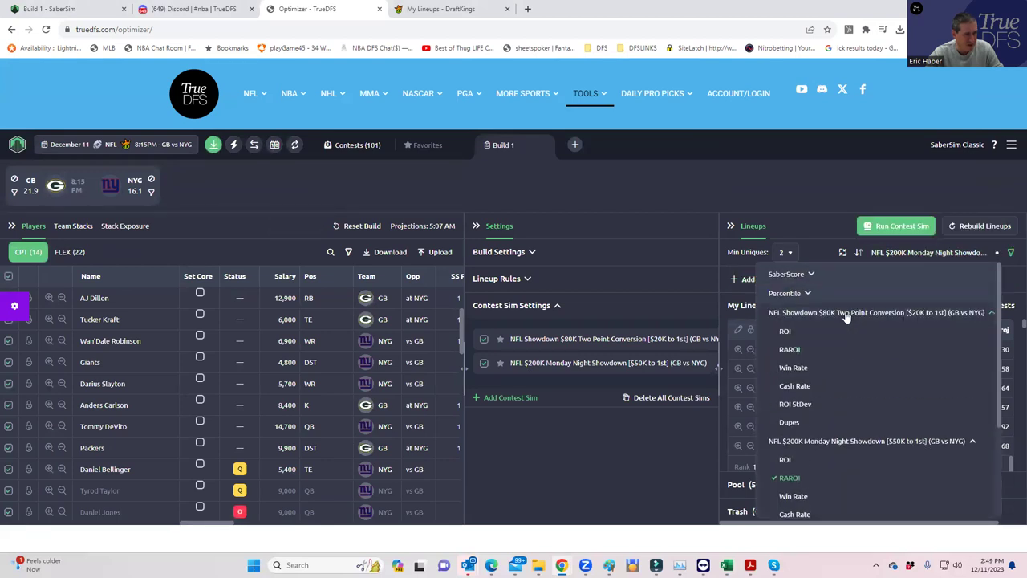
left_click(790, 349)
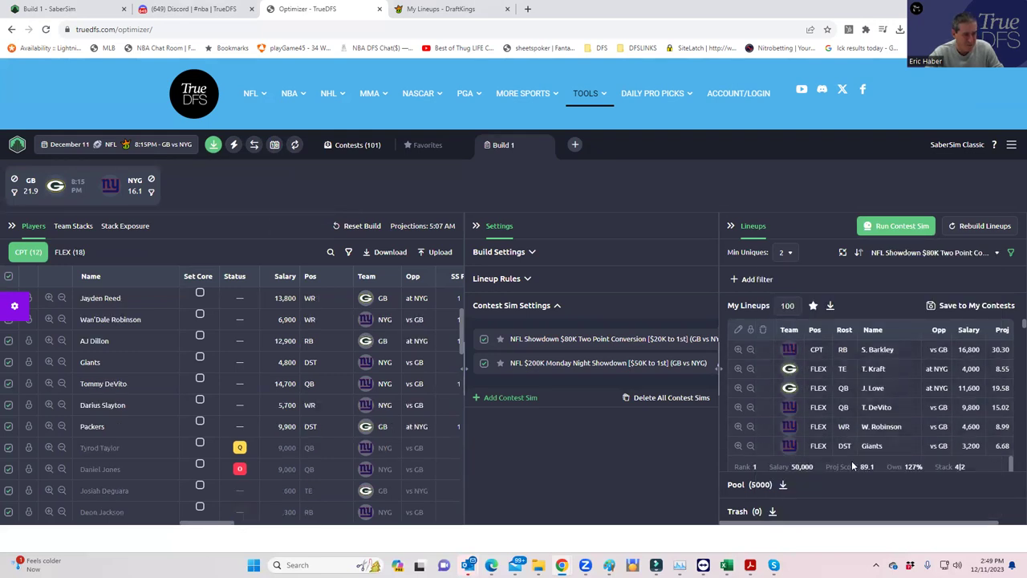
Step: Save the top-ranked lineup to only the NFL Showdown $80K Two Point Conversion contest and download the entries file for DraftKings
scroll(952, 436, "down", 1)
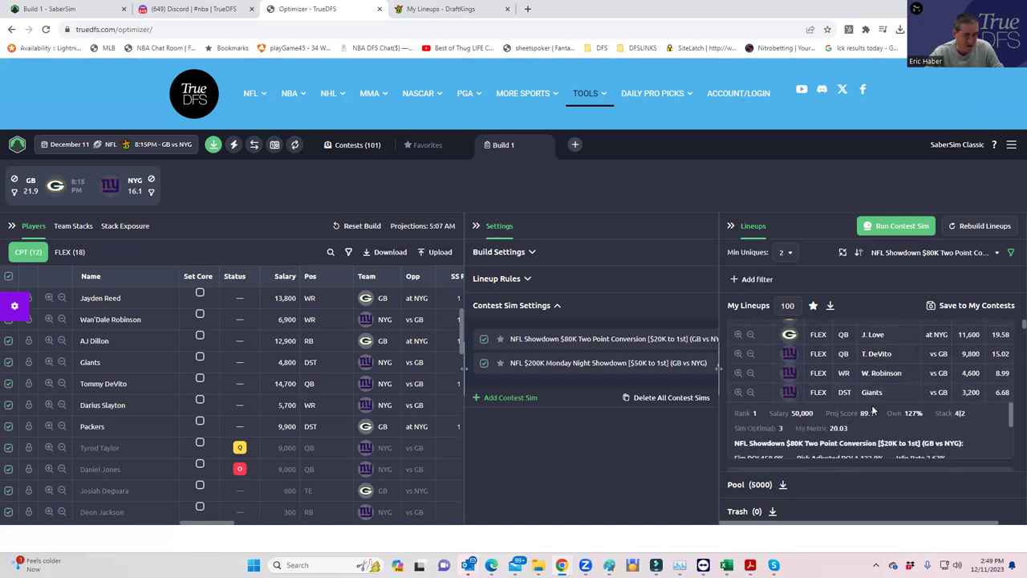
scroll(880, 402, "up", 1)
scroll(881, 401, "up", 1)
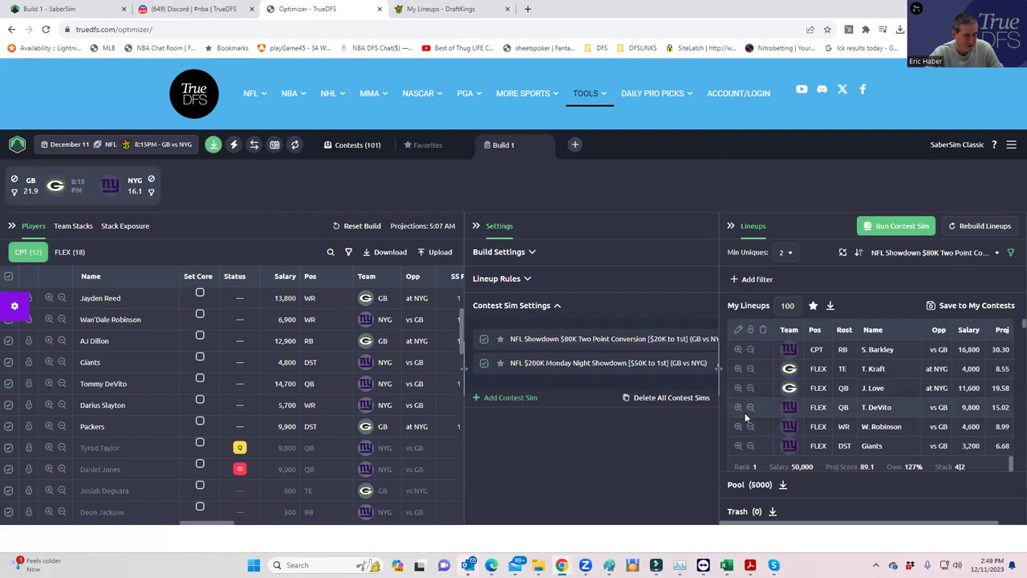
scroll(881, 395, "down", 1)
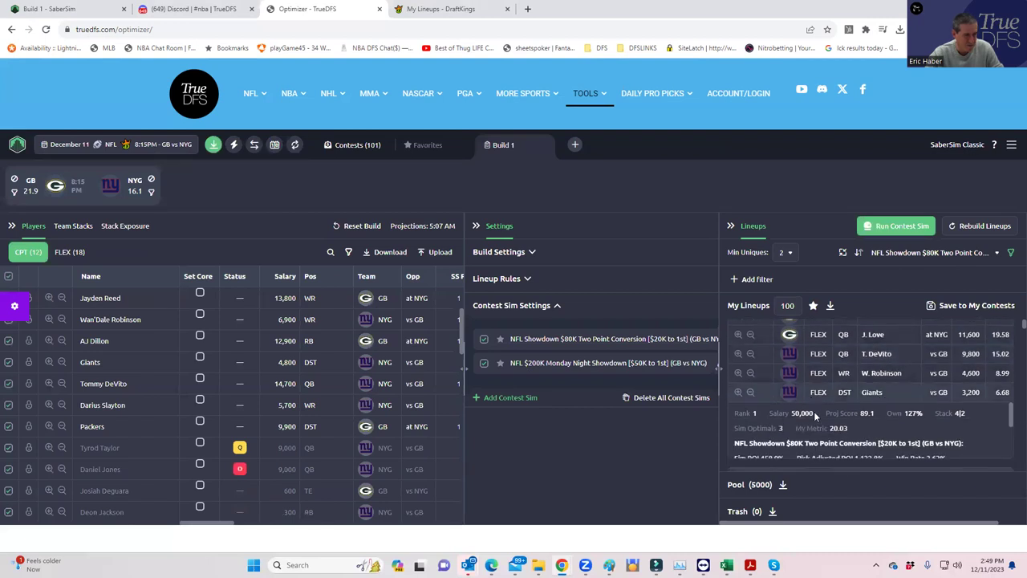
left_click(931, 307)
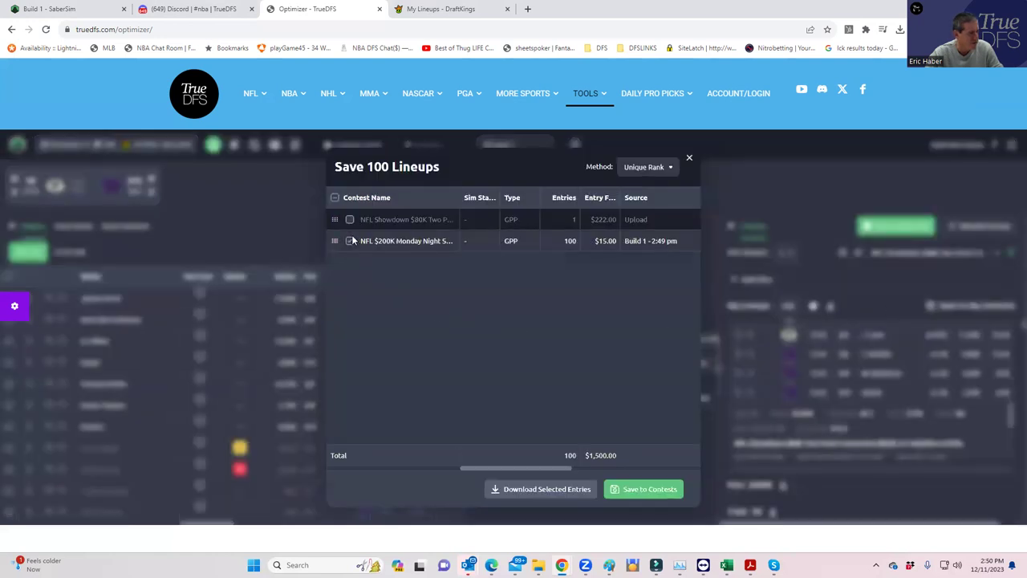
left_click(350, 240)
left_click(350, 219)
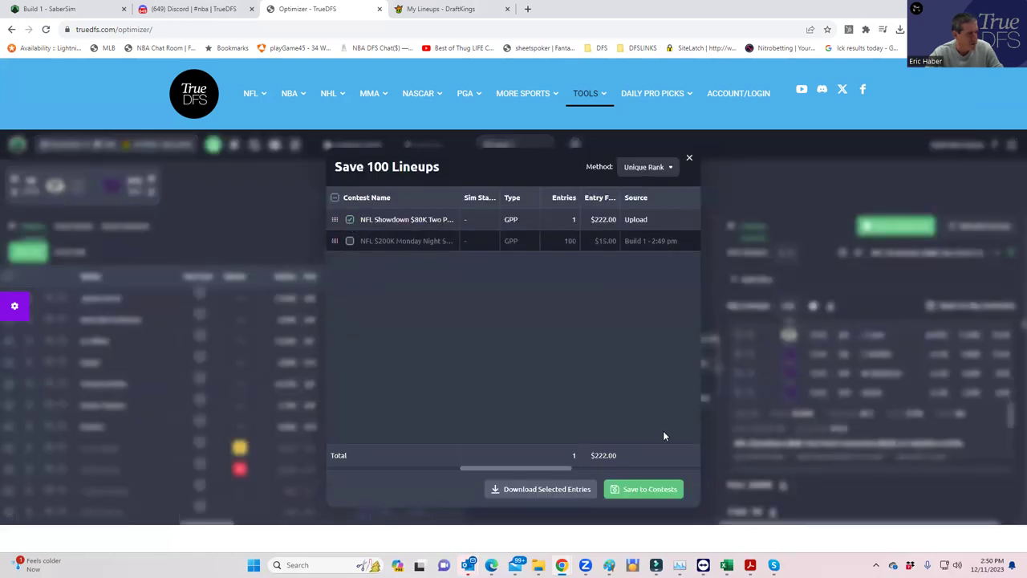
left_click(660, 488)
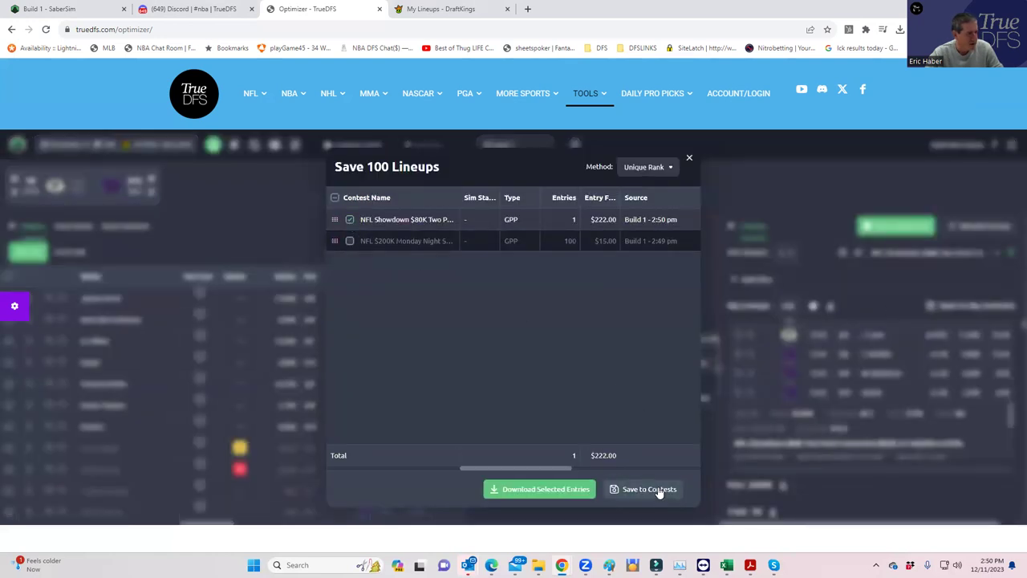
left_click(689, 159)
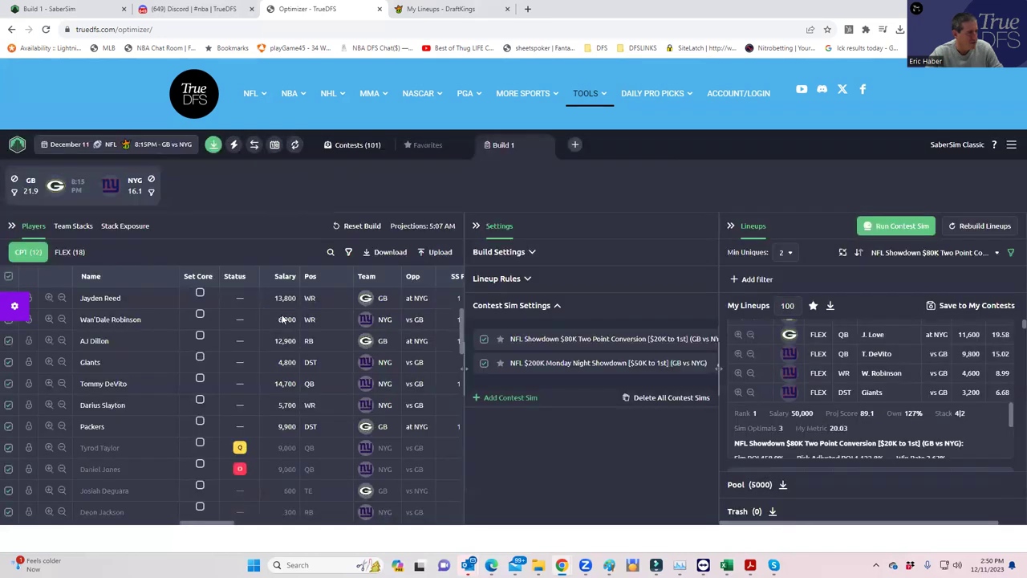
left_click(214, 145)
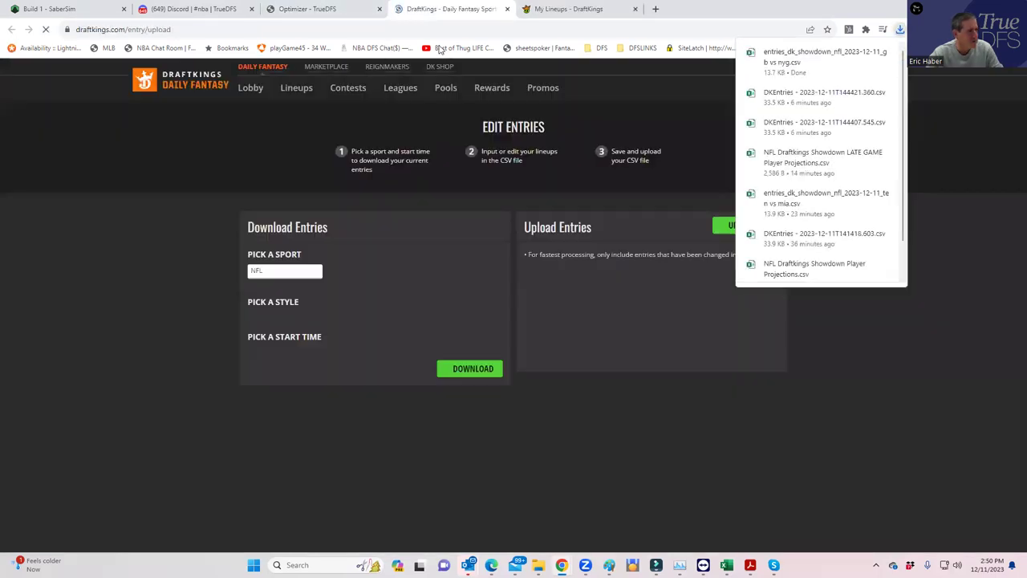
Step: Upload the entries_dk_showdown_nfl_2023-12-11_gb vs nyg.csv file to the DraftKings Edit Entries page
left_click(720, 227)
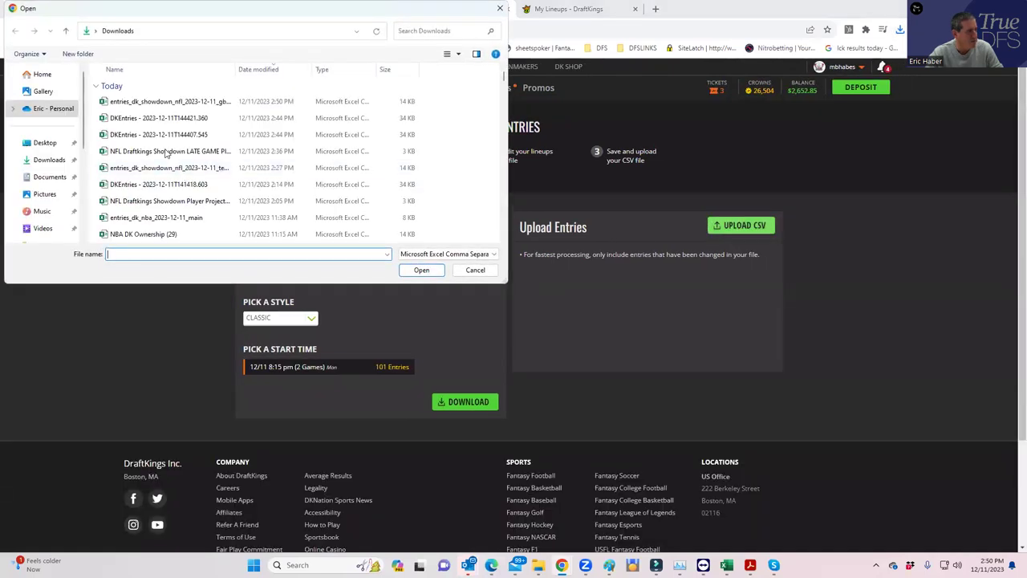
left_click(159, 102)
left_click(419, 270)
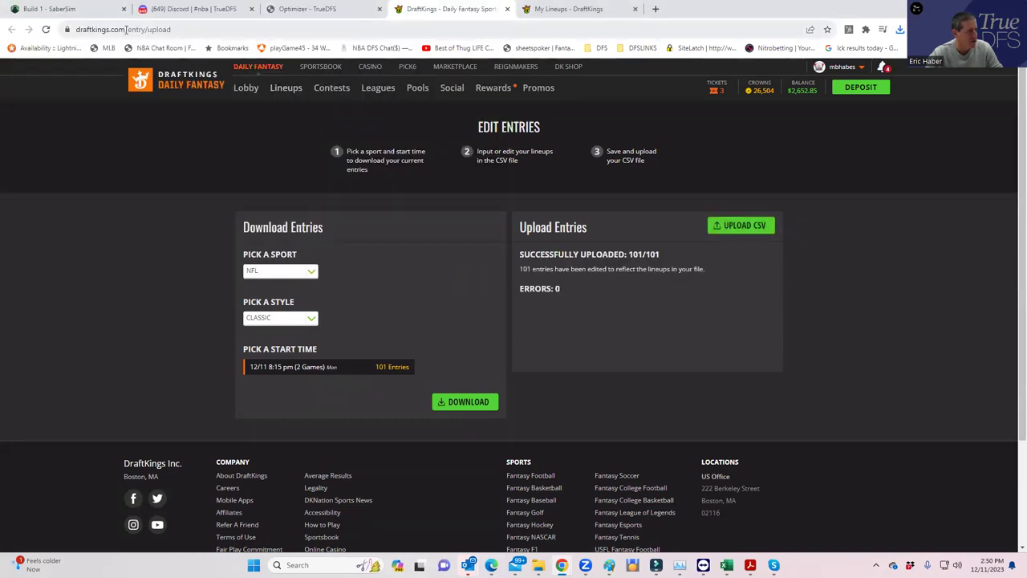
Step: Switch back to the TrueDFS optimizer and review the top-ranked lineup and the captain and FLEX player lists
left_click(66, 11)
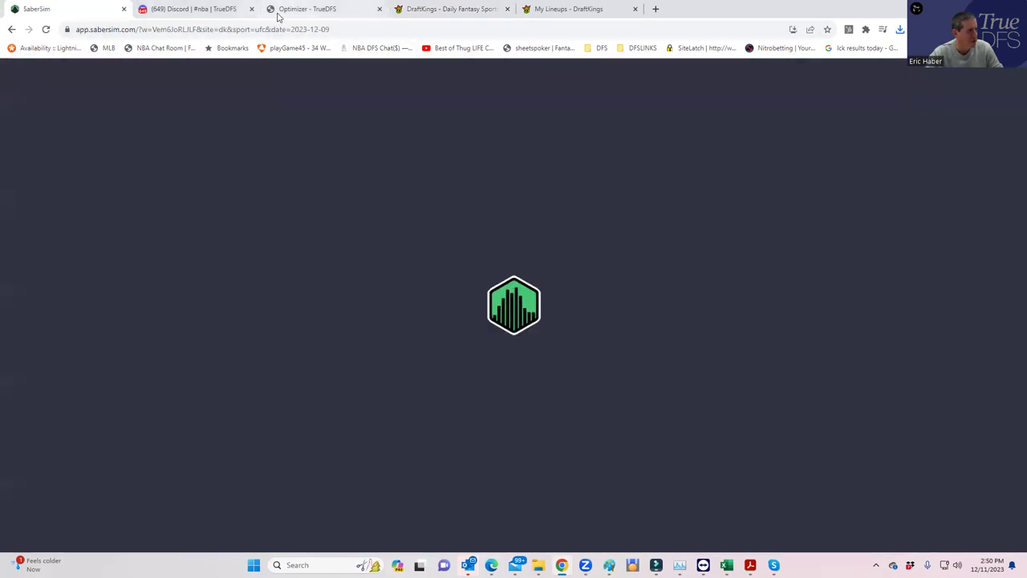
left_click(313, 9)
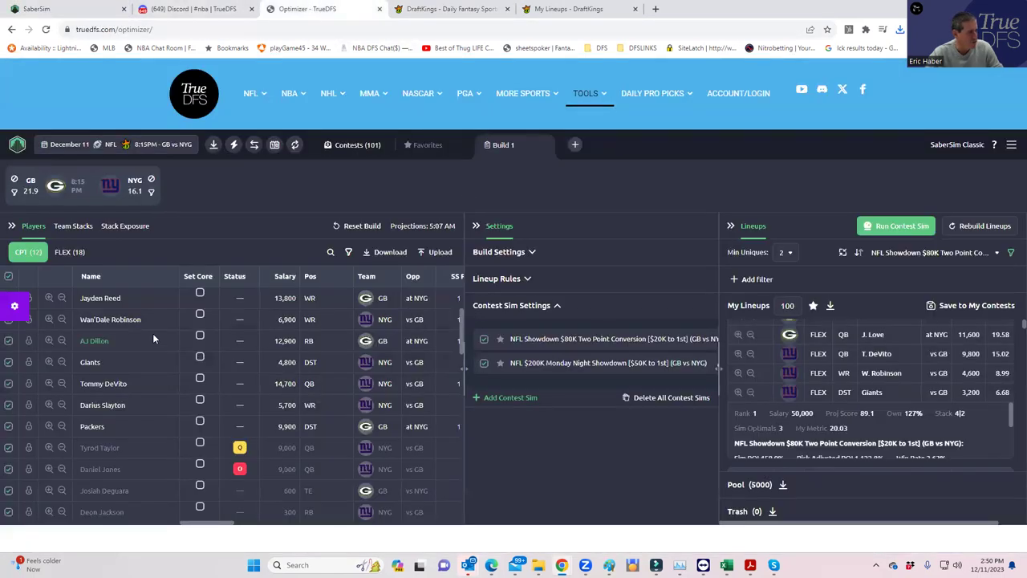
scroll(152, 333, "up", 2)
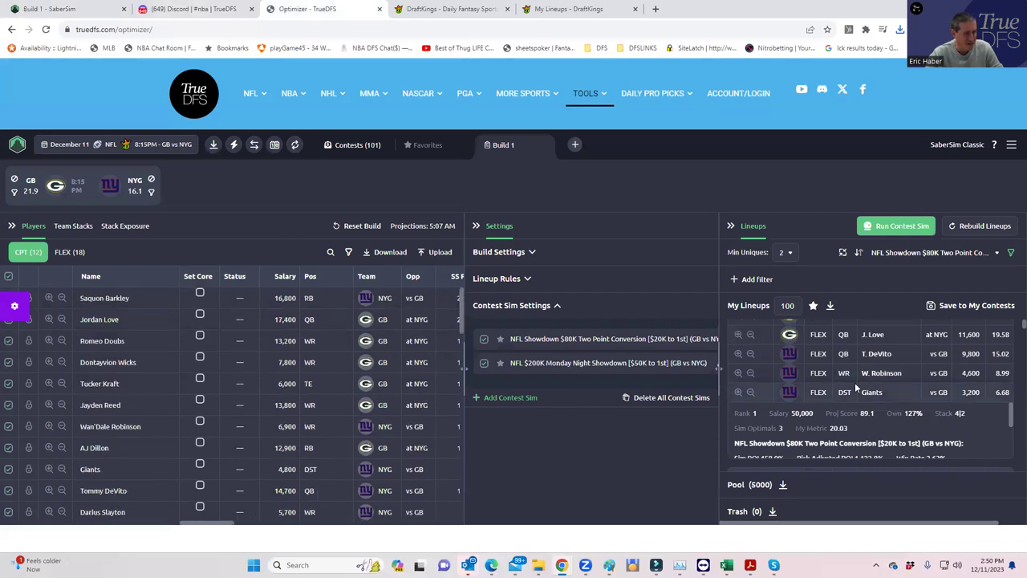
scroll(855, 382, "up", 1)
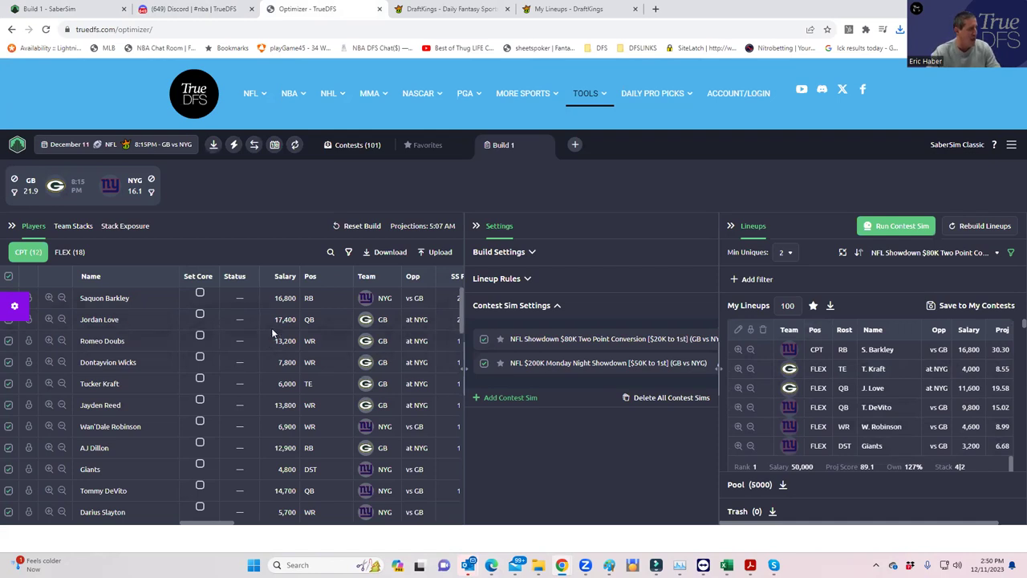
left_click(71, 252)
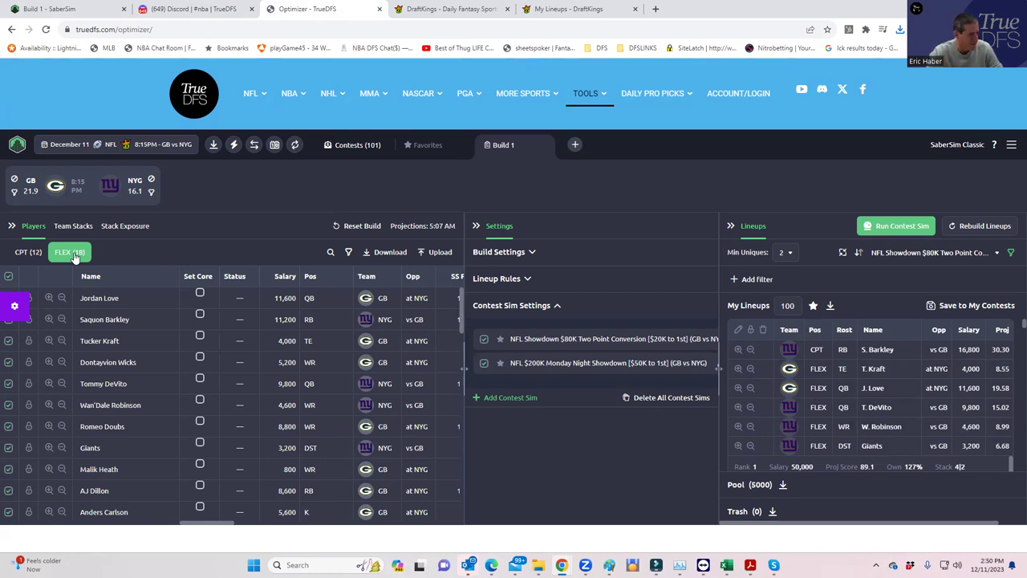
scroll(229, 443, "down", 1)
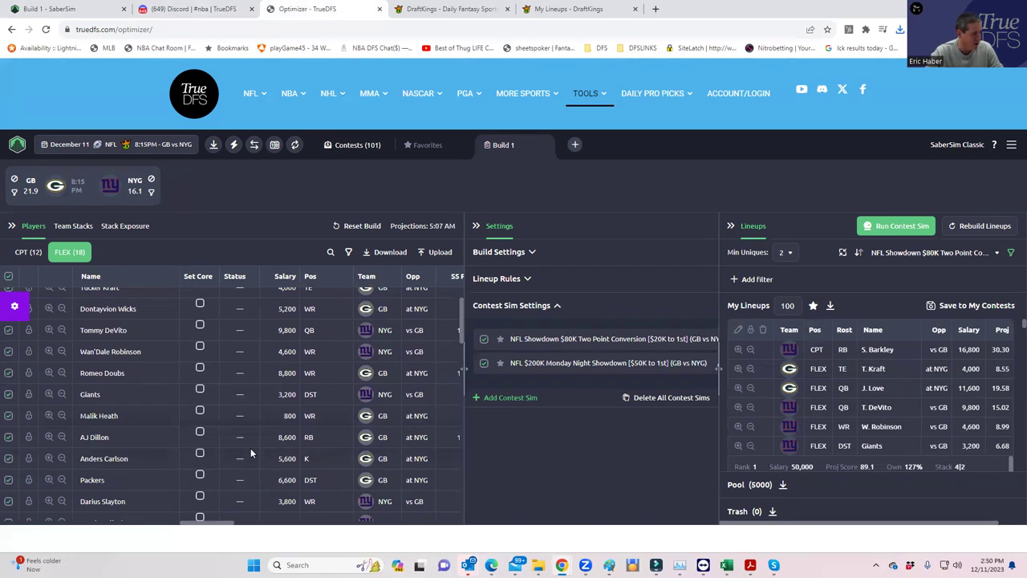
scroll(250, 448, "down", 2)
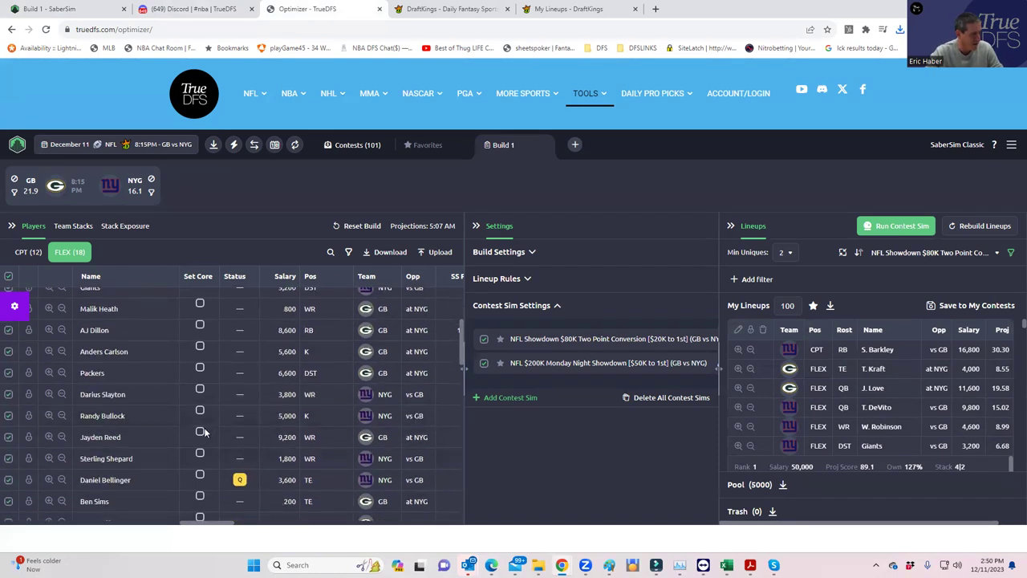